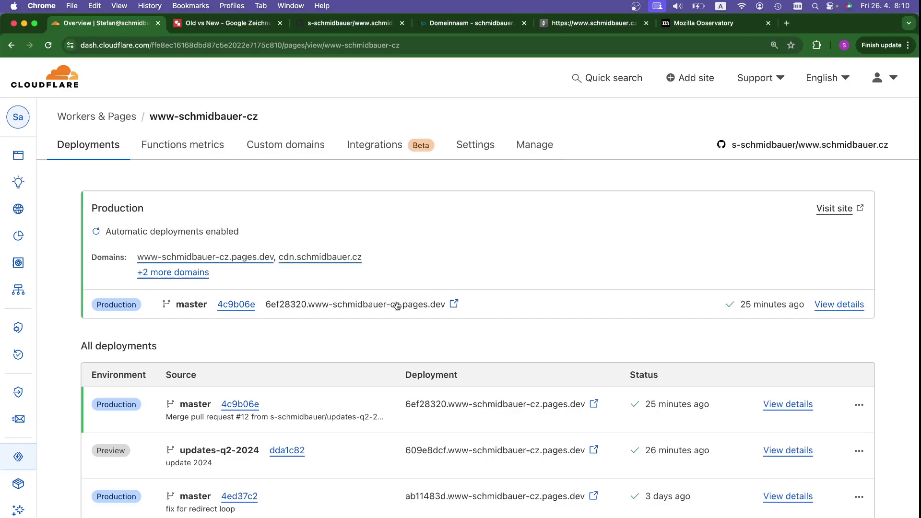
- Review the Pages project's production and preview deployments, compare them with the Old vs New architecture diagram, and return to the Cloudflare dashboard
scroll(420, 427, down, 2)
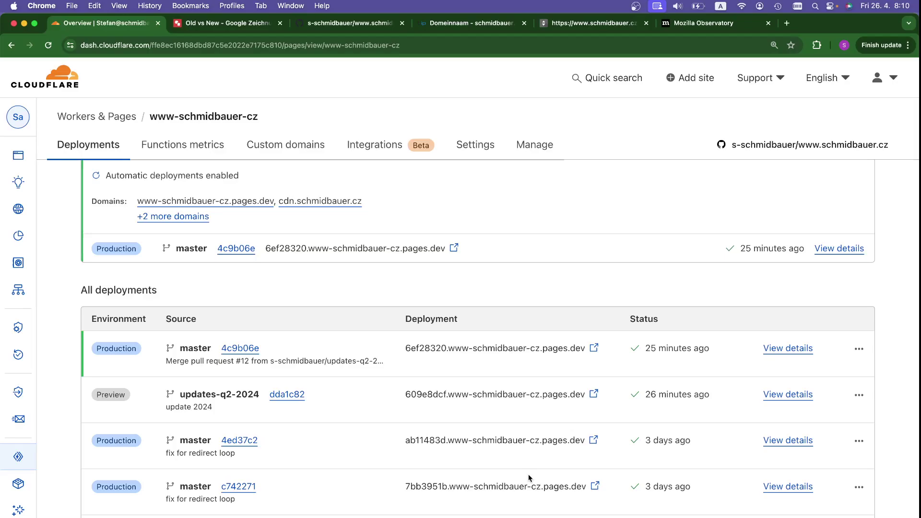
scroll(511, 402, up, 2)
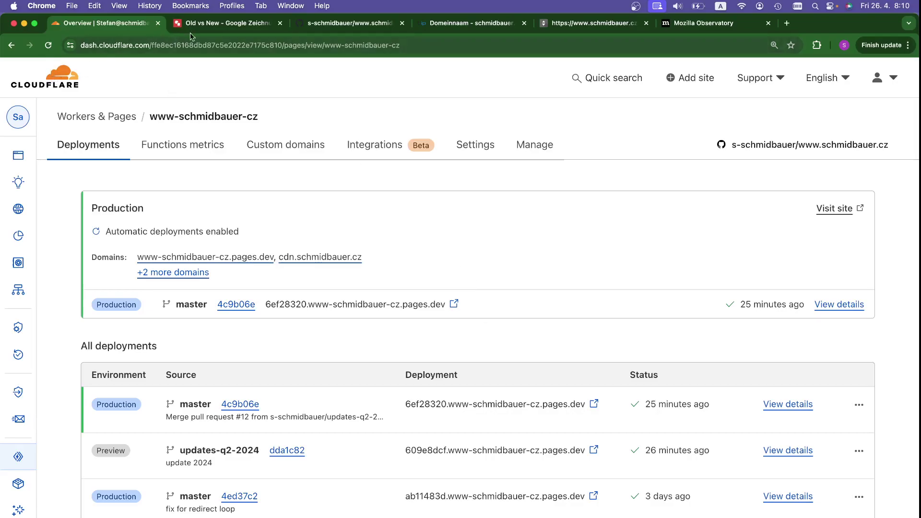
click(216, 23)
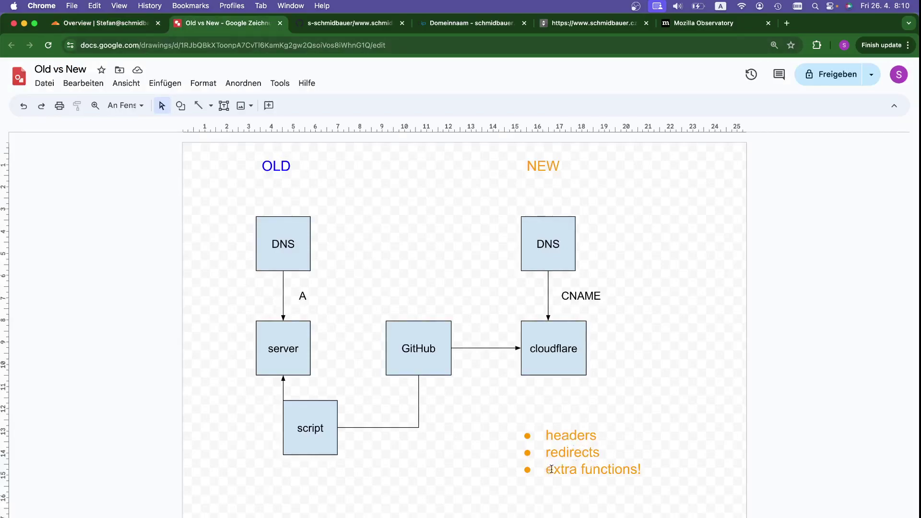
click(130, 26)
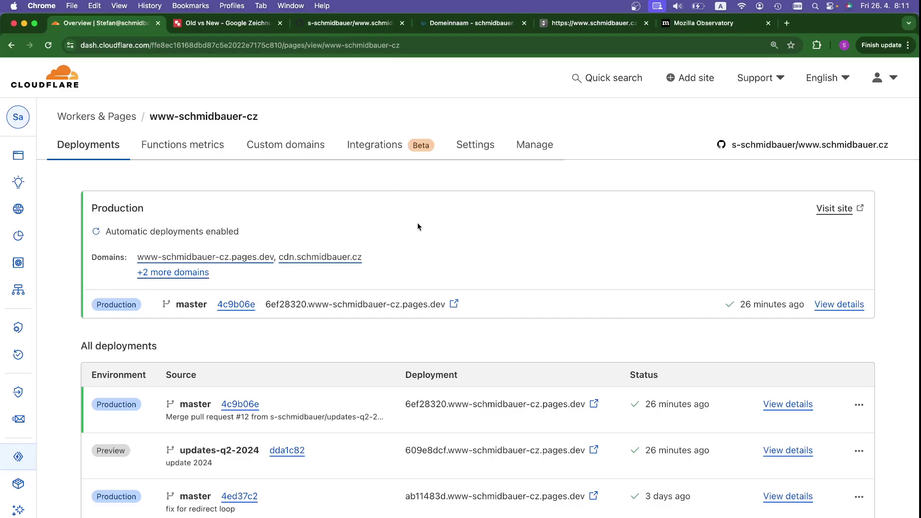
- Open the details of the current production deployment from the master branch and expand its build settings
scroll(336, 259, down, 1)
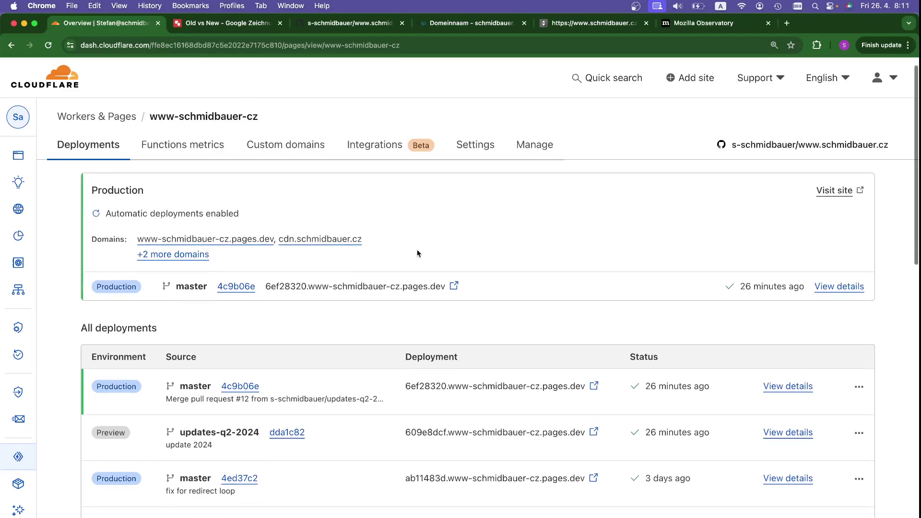
click(833, 288)
scroll(479, 300, down, 3)
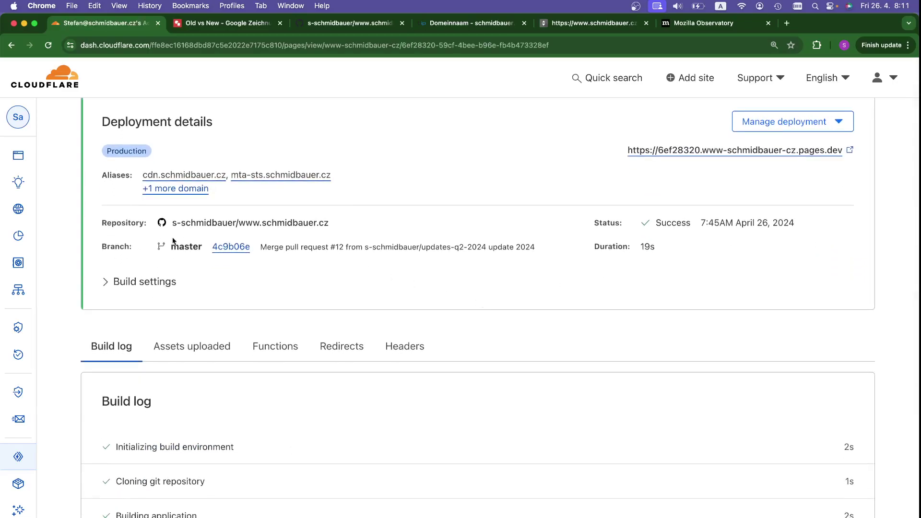
click(109, 283)
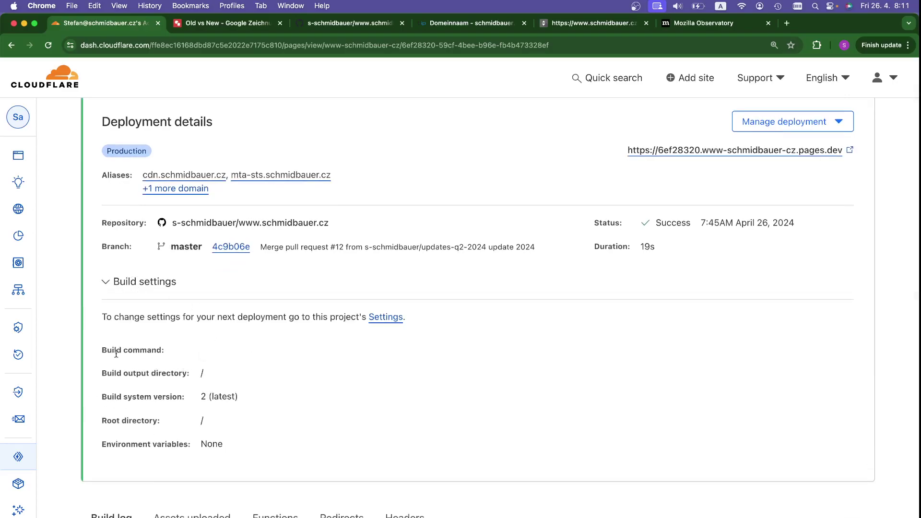
scroll(161, 389, down, 2)
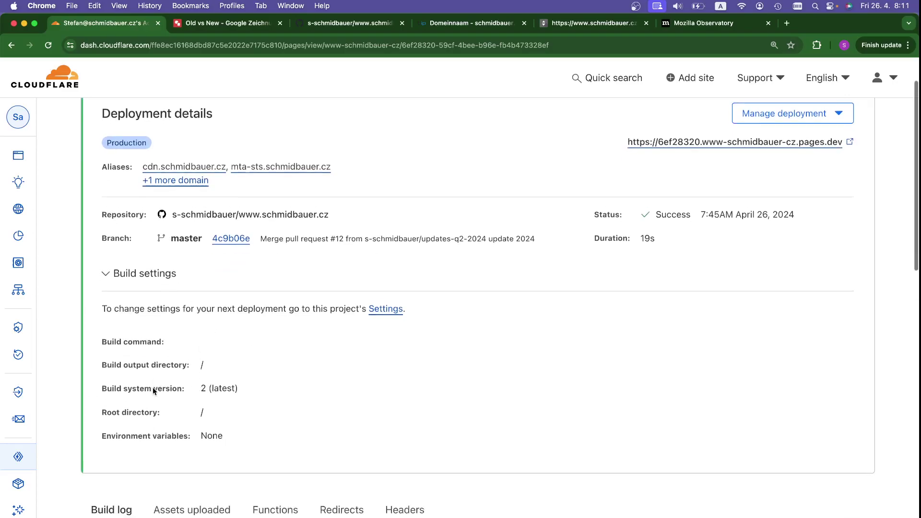
- Examine the deployment's build log, including the repository cloning, application building and global network deployment stages
scroll(153, 387, down, 5)
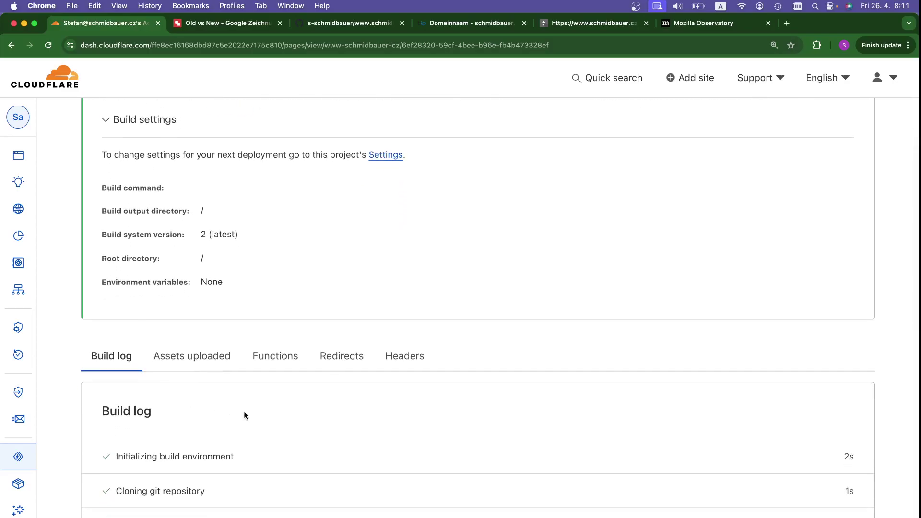
scroll(244, 415, down, 7)
scroll(172, 456, down, 5)
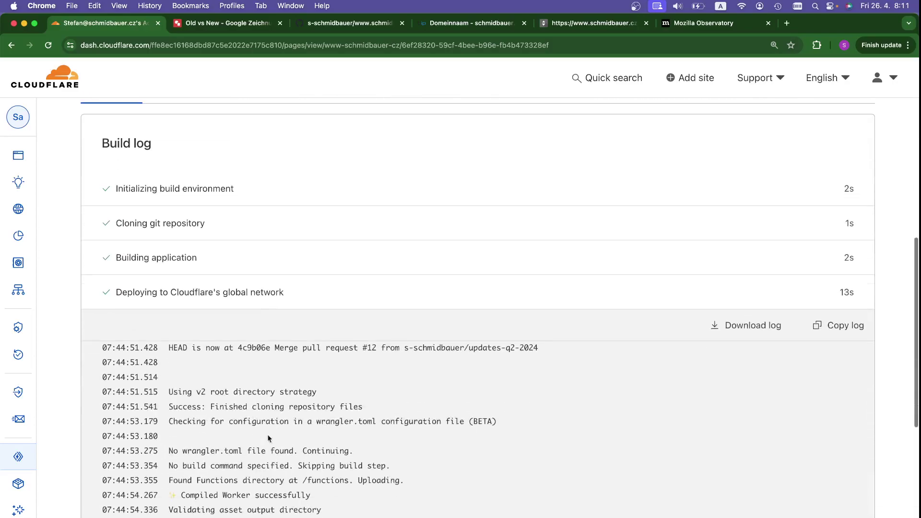
scroll(263, 435, down, 2)
scroll(276, 446, up, 12)
scroll(276, 446, up, 8)
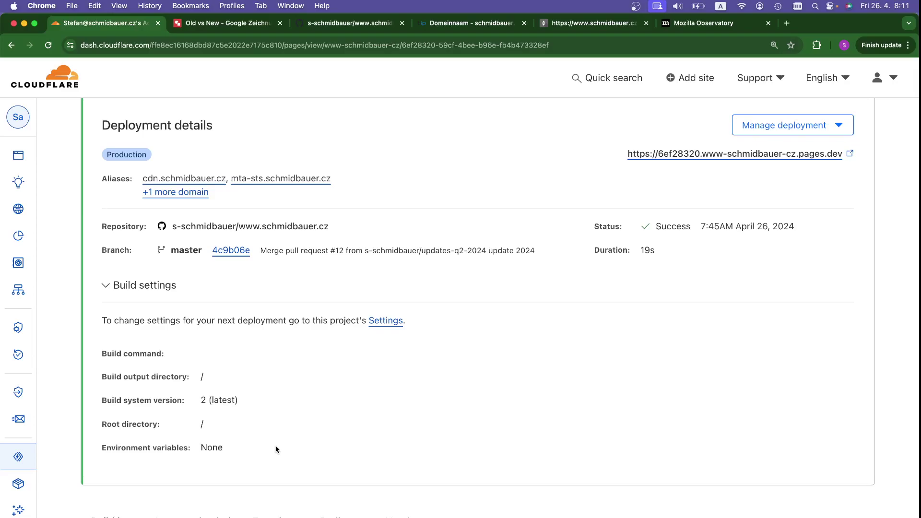
- Consult the NEW setup in the Old vs New diagram and return to the Cloudflare deployment details
click(225, 24)
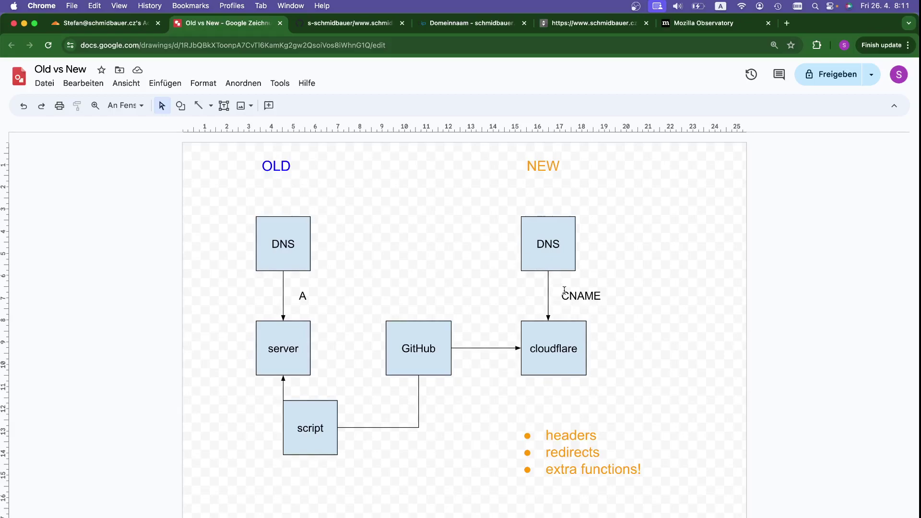
click(135, 29)
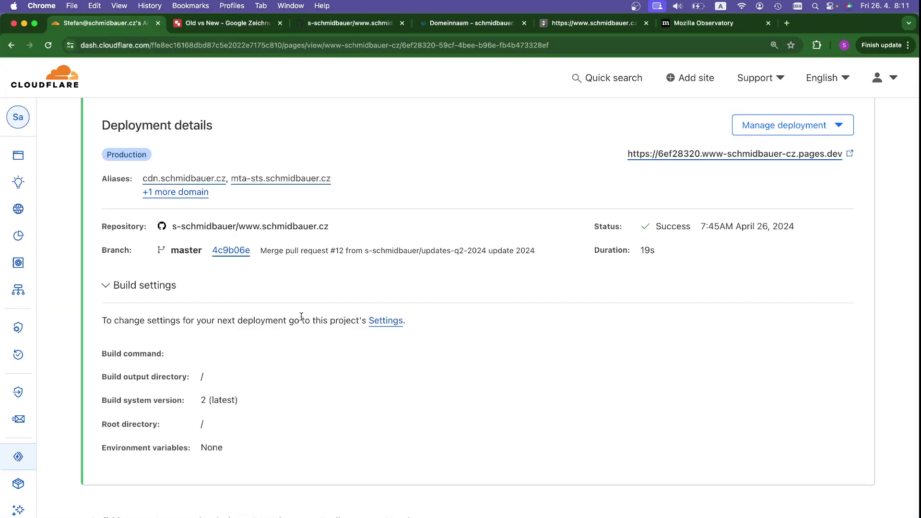
scroll(302, 317, down, 1)
scroll(300, 316, up, 2)
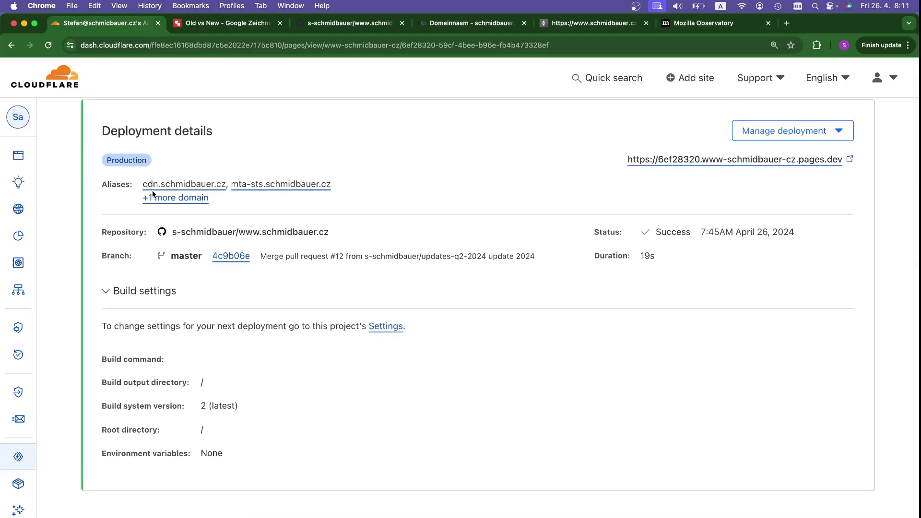
- Show all custom domains assigned to the project, inspect the listed cdn, mta-sts and www entries, and return to the deployment details
scroll(153, 193, up, 1)
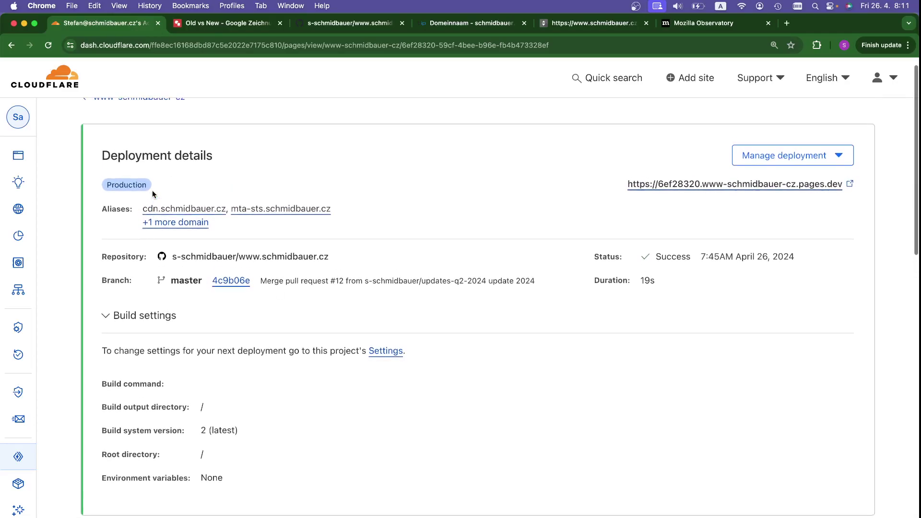
click(198, 224)
double_click(92, 298)
drag(94, 263, 124, 265)
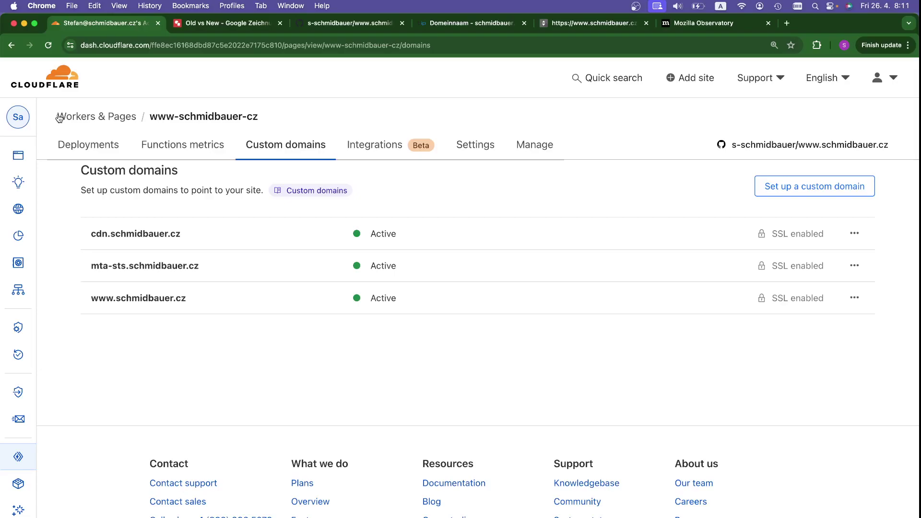
click(11, 45)
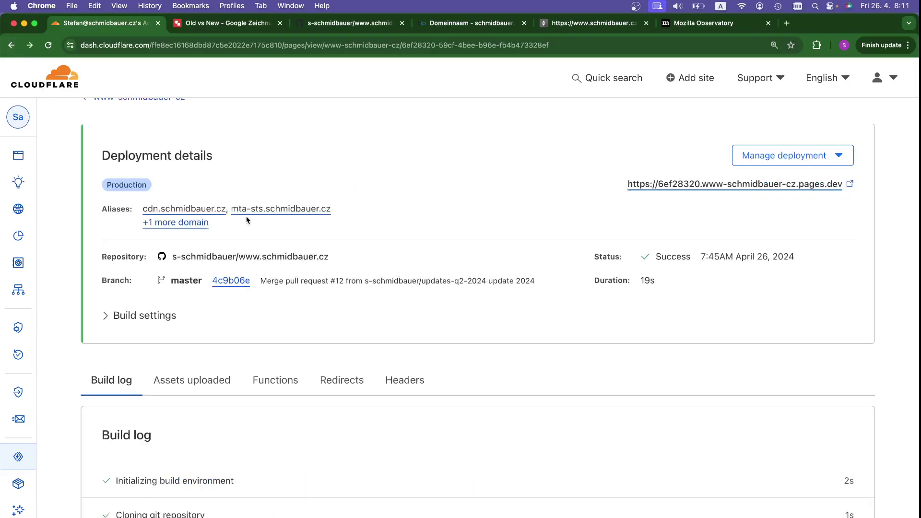
- Switch to the site's GitHub repository and open _middleware.ts in the functions folder
scroll(247, 219, down, 1)
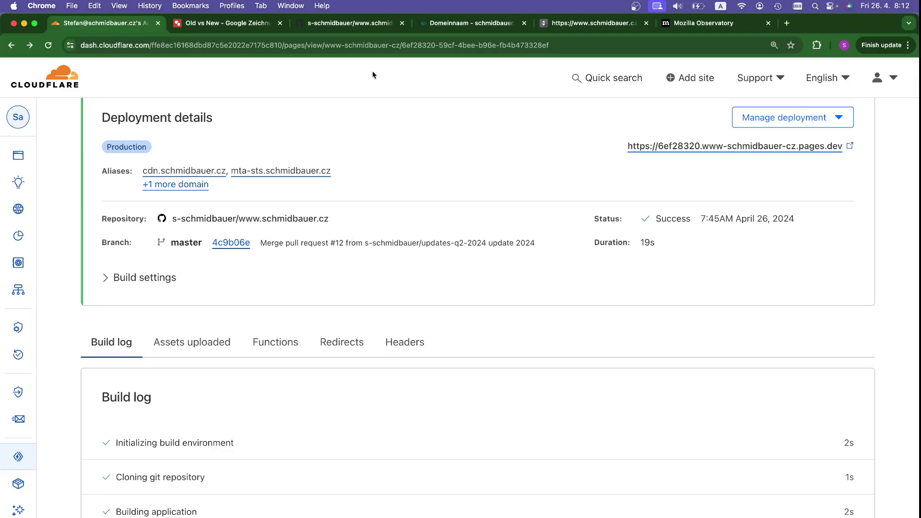
click(368, 29)
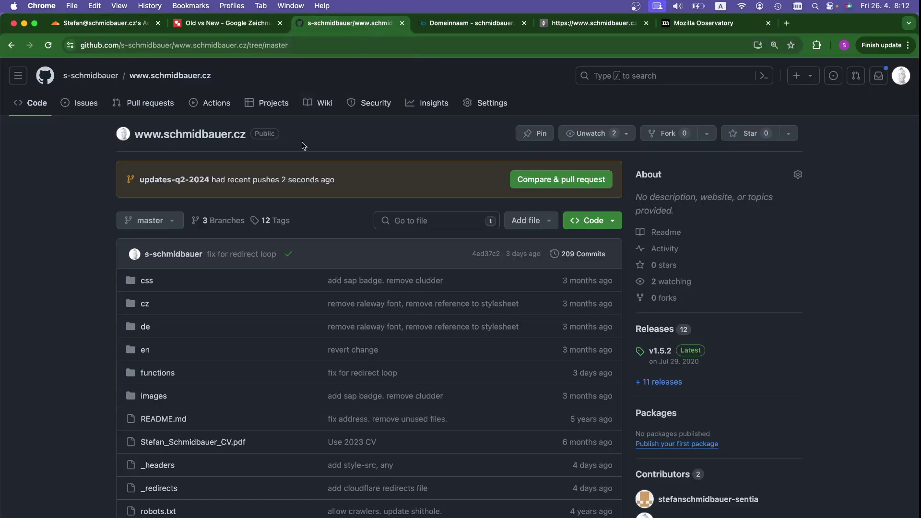
click(162, 377)
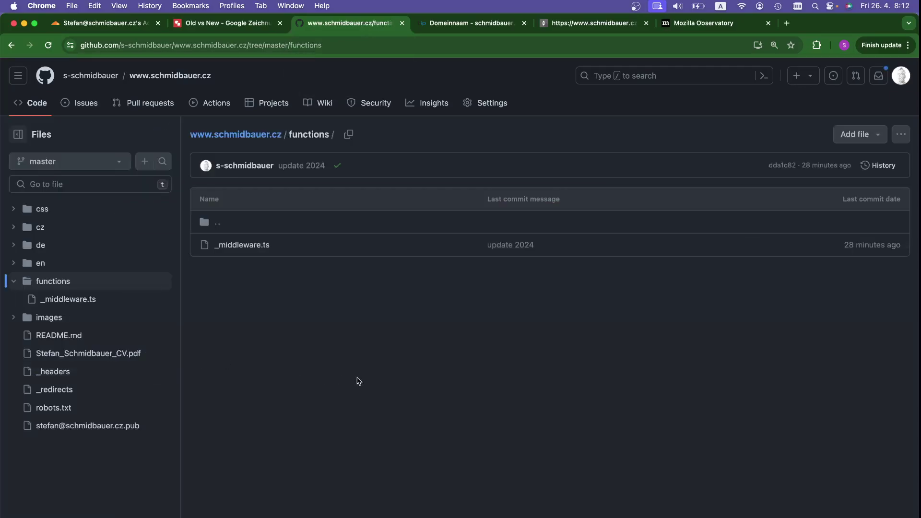
click(251, 247)
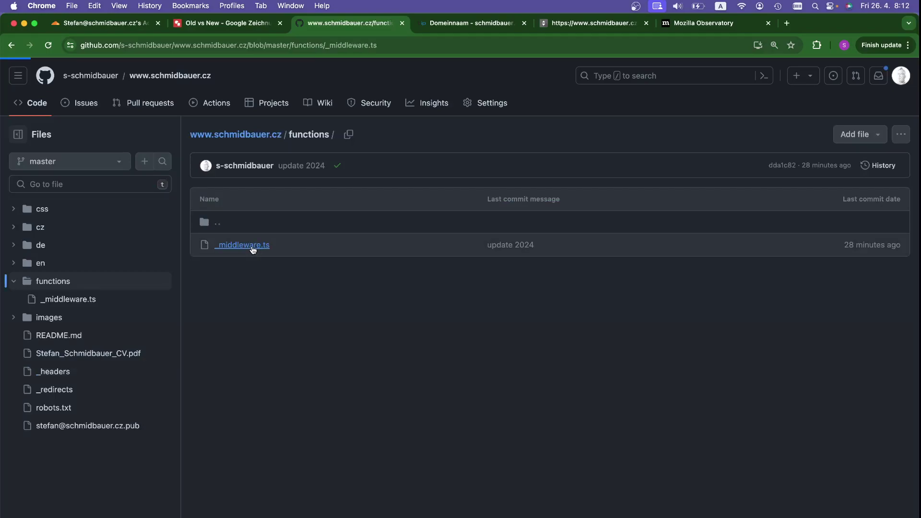
- Examine the onRequestOptions handler in _middleware.ts, highlighting its code block that responds to the OPTIONS method
scroll(318, 299, down, 3)
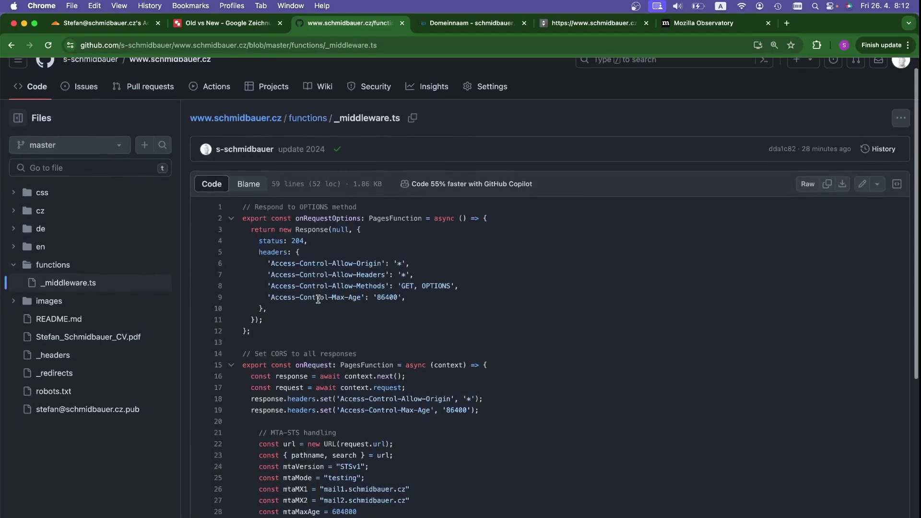
scroll(285, 326, down, 1)
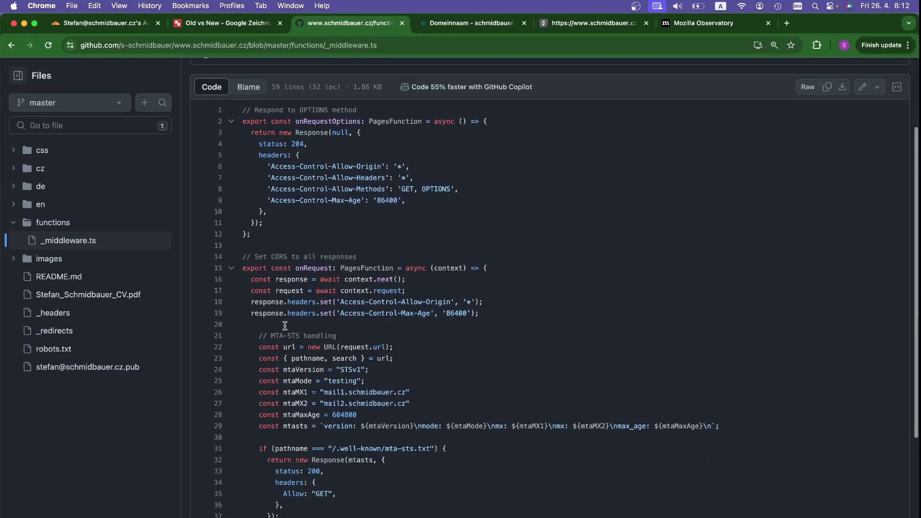
drag(253, 235, 240, 153)
click(375, 151)
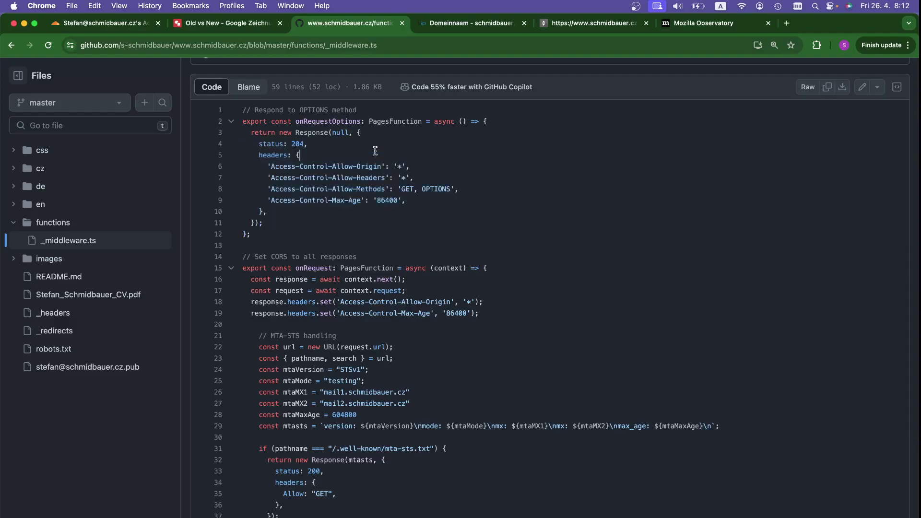
scroll(377, 285, down, 1)
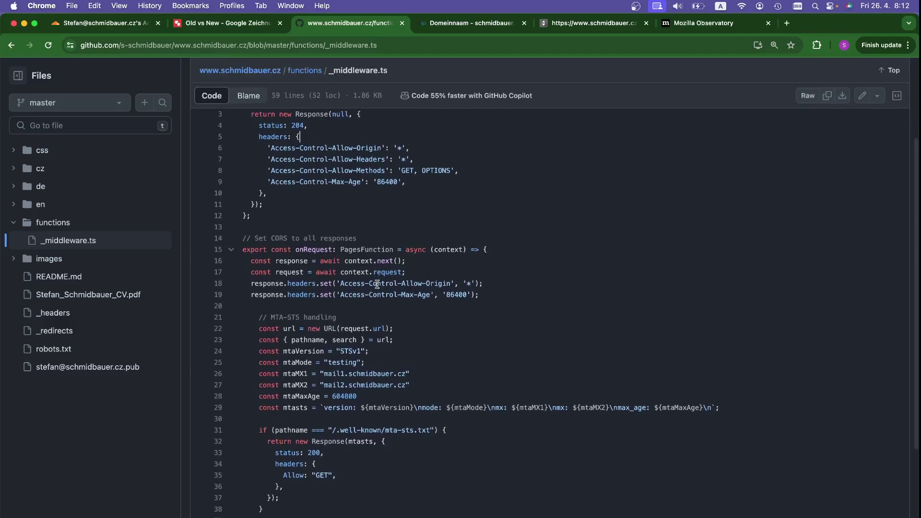
scroll(345, 261, up, 1)
drag(257, 240, 240, 131)
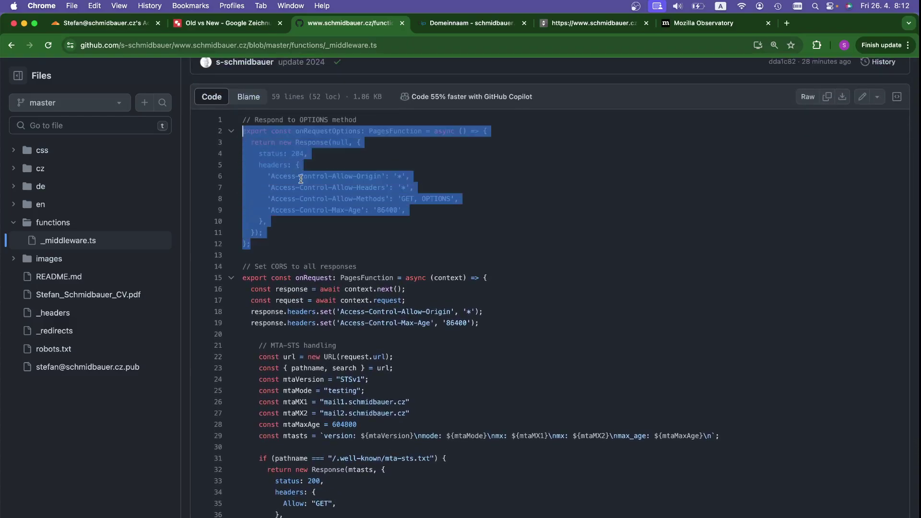
scroll(477, 233, down, 2)
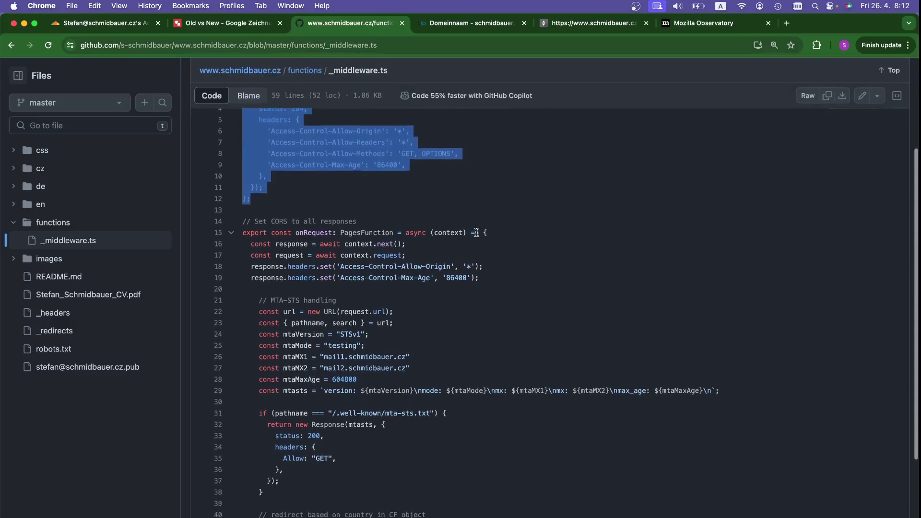
click(421, 175)
- Examine the onRequest handler's CORS headers and MTA-STS handling, highlighting the code from line 18 to line 38
scroll(414, 288, down, 1)
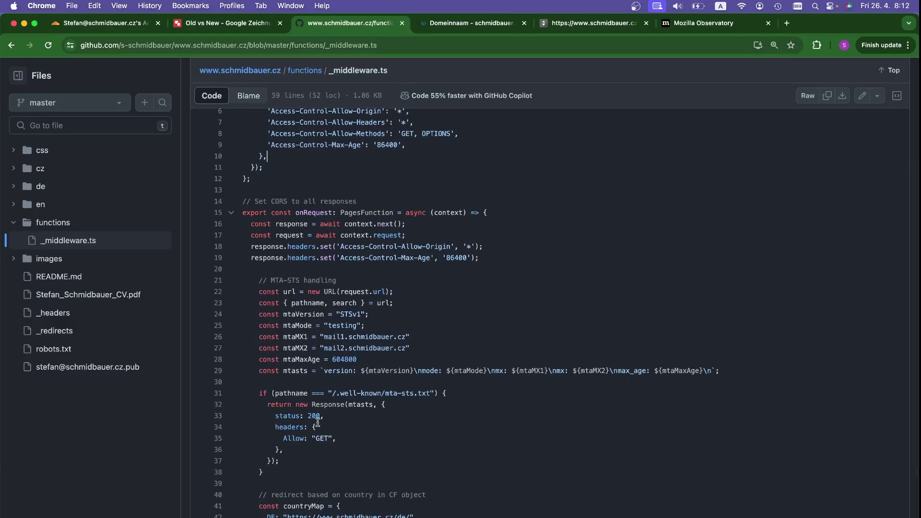
drag(263, 472, 252, 243)
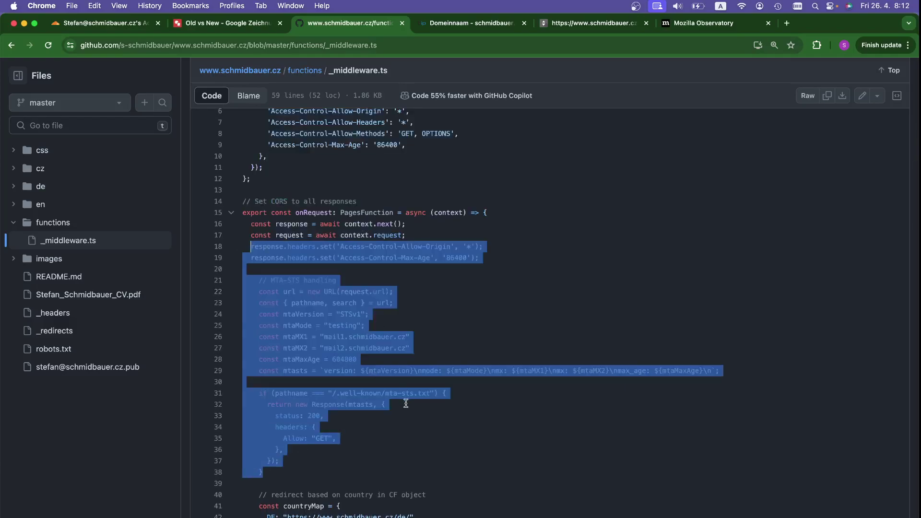
click(489, 417)
scroll(488, 417, down, 1)
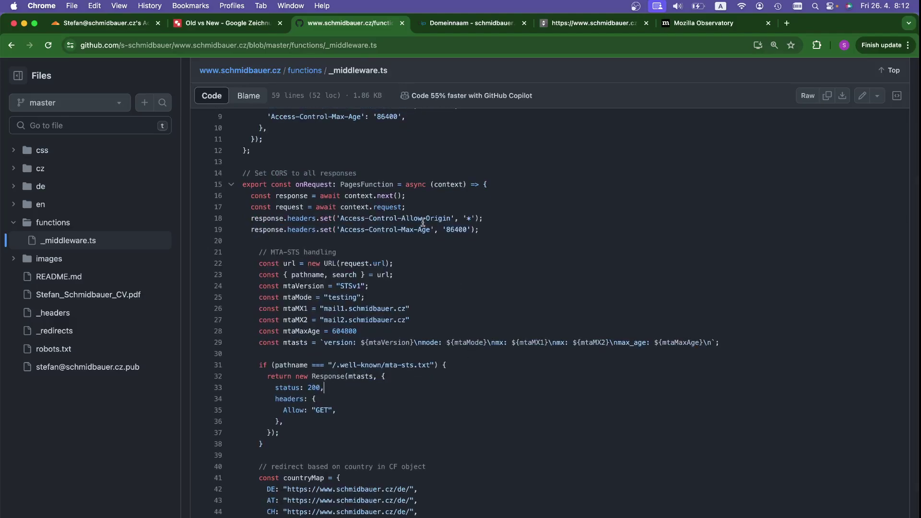
- Examine the country-based redirect code on lines 41 to 55 and look up the references of the country symbol
scroll(432, 249, down, 3)
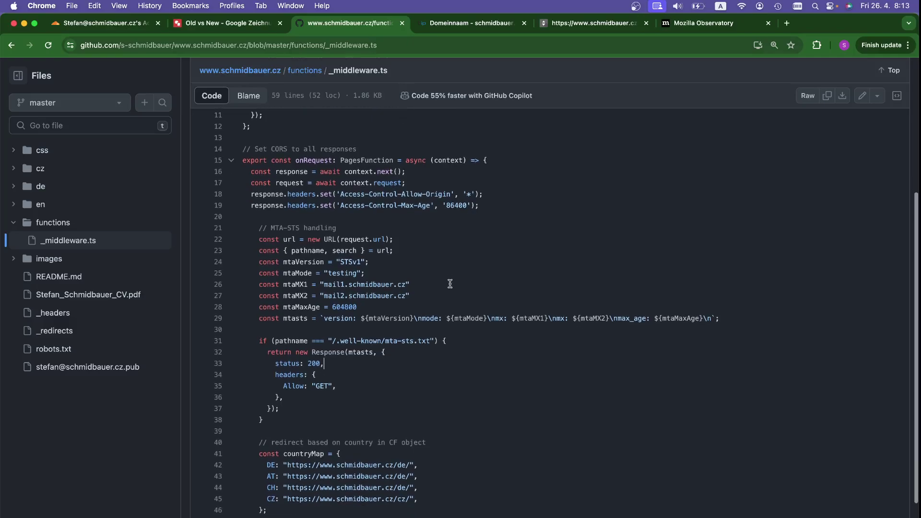
scroll(450, 283, down, 3)
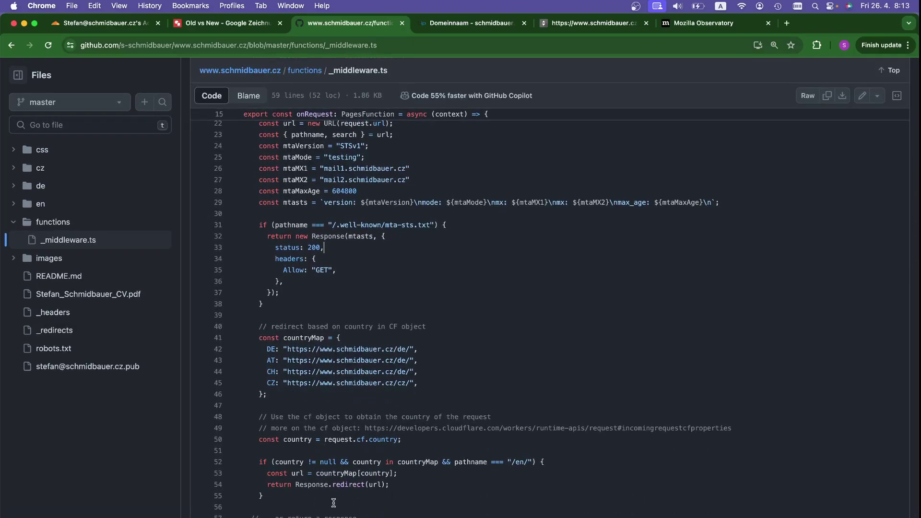
drag(334, 503, 256, 338)
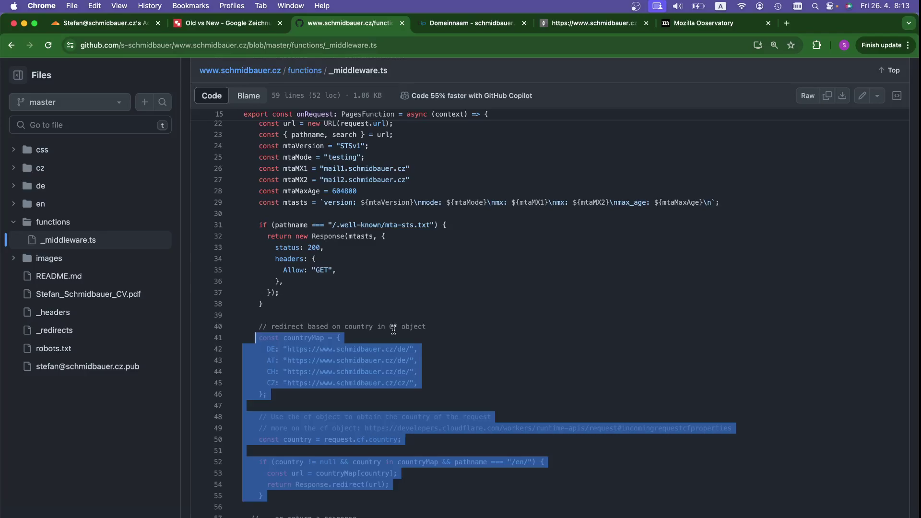
click(556, 356)
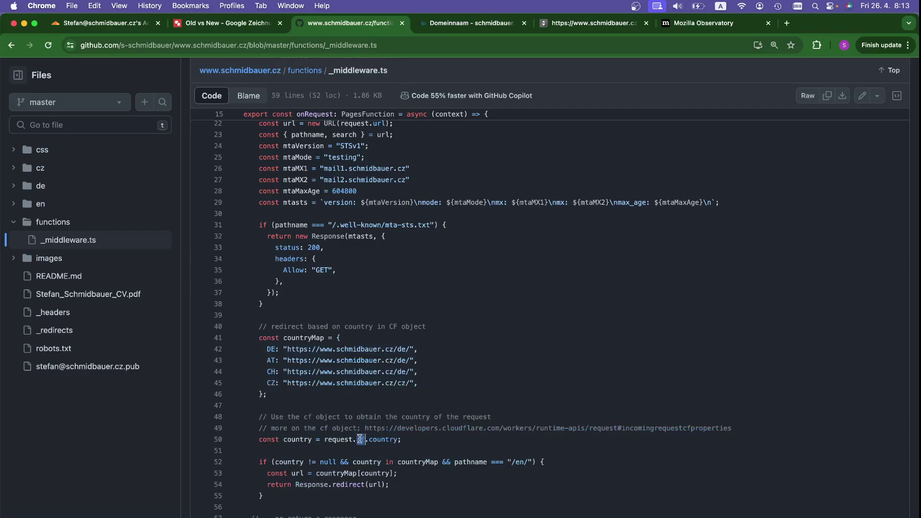
click(394, 440)
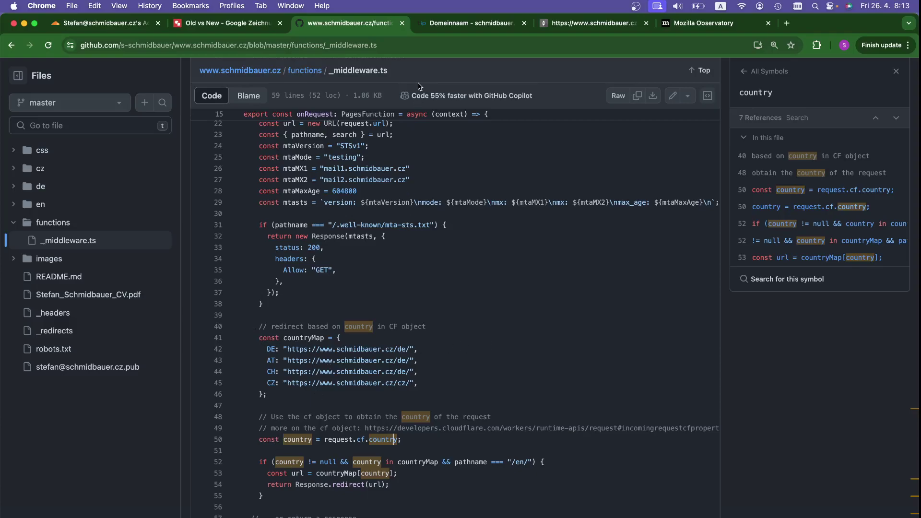
scroll(320, 249, up, 10)
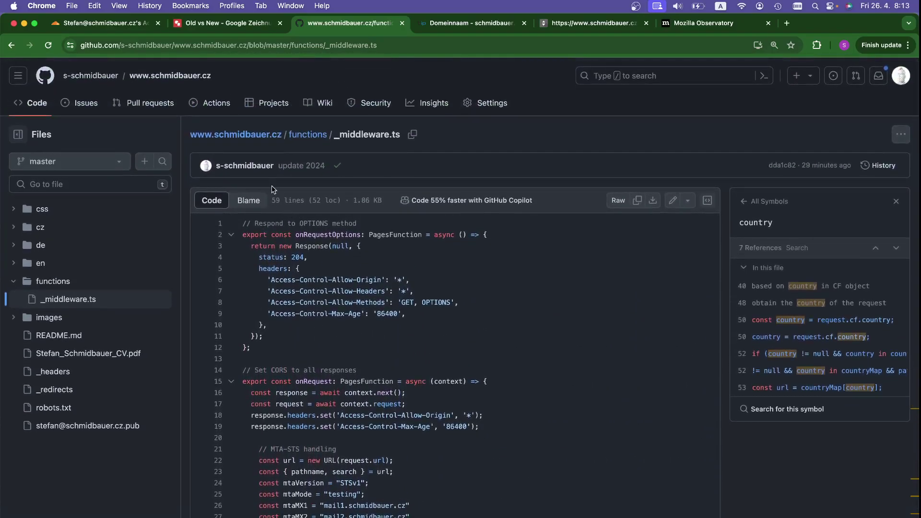
click(307, 137)
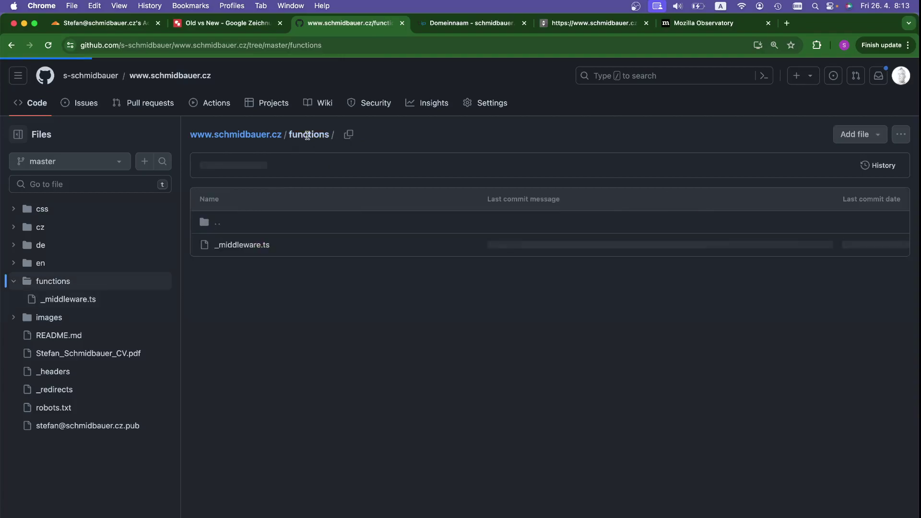
click(277, 139)
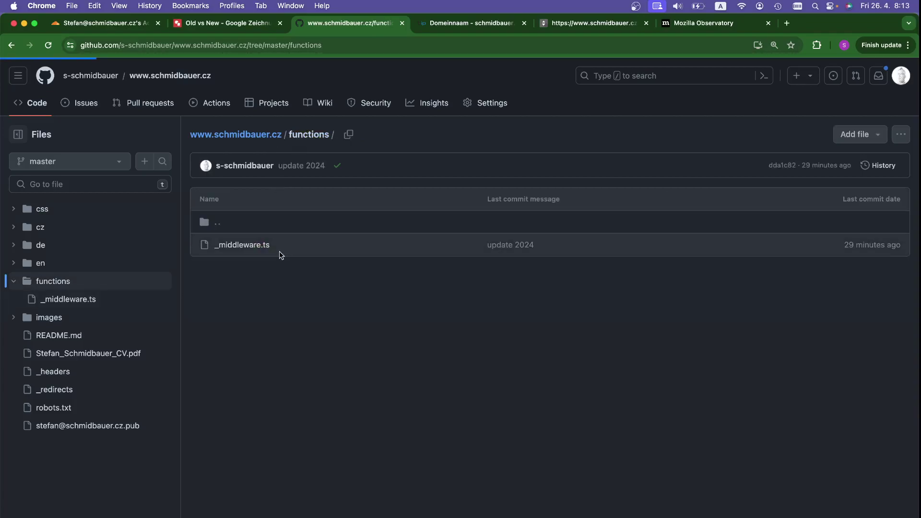
scroll(277, 336, down, 1)
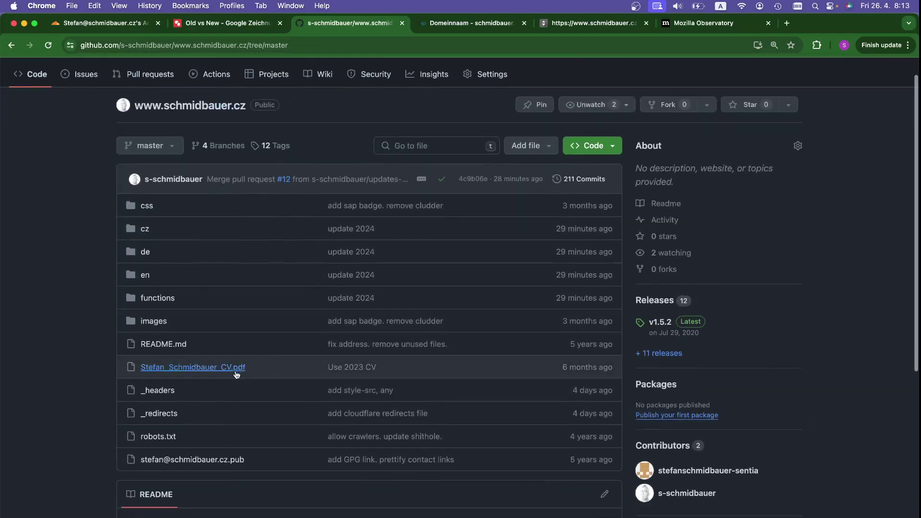
right_click(164, 415)
click(194, 394)
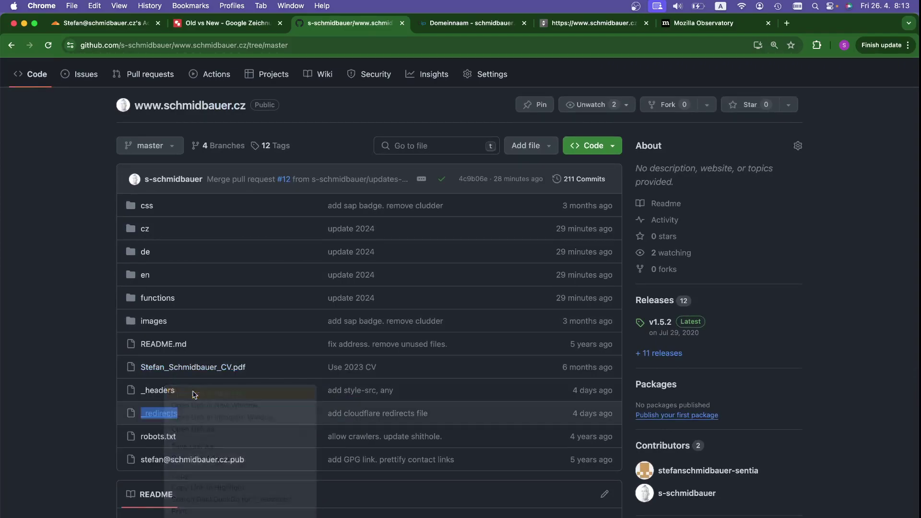
click(416, 28)
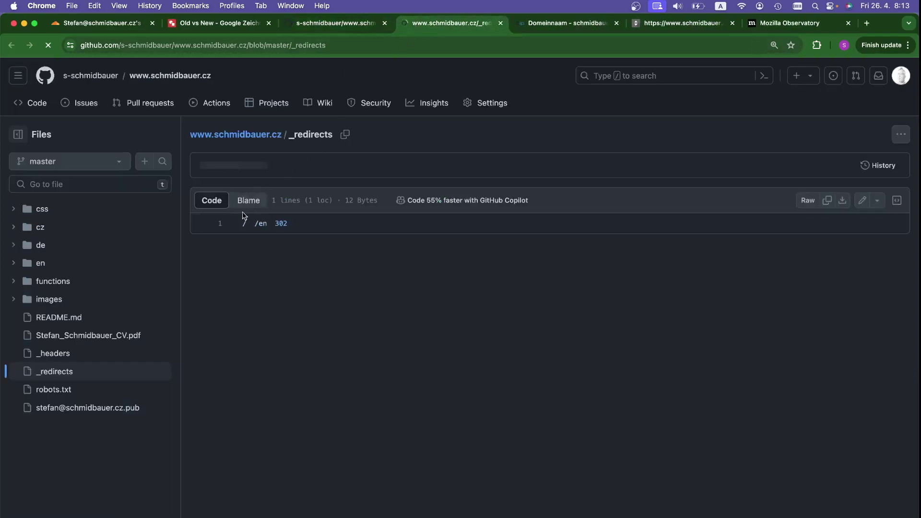
- Examine the 302 redirect rule from / to /en in the _redirects file, highlighting its paths
drag(242, 225, 267, 224)
click(256, 224)
click(313, 229)
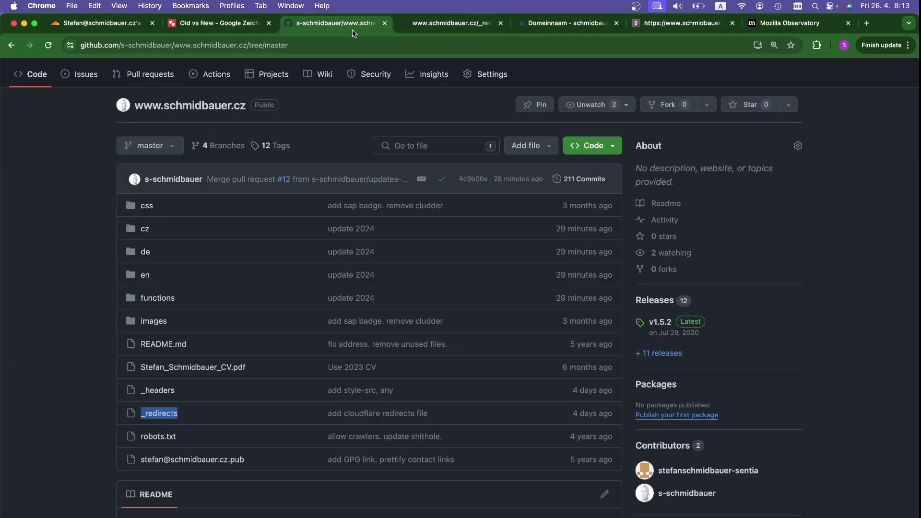
- Open the _headers file from the repository root and examine its security headers, highlighting lines 1 to 6
click(169, 391)
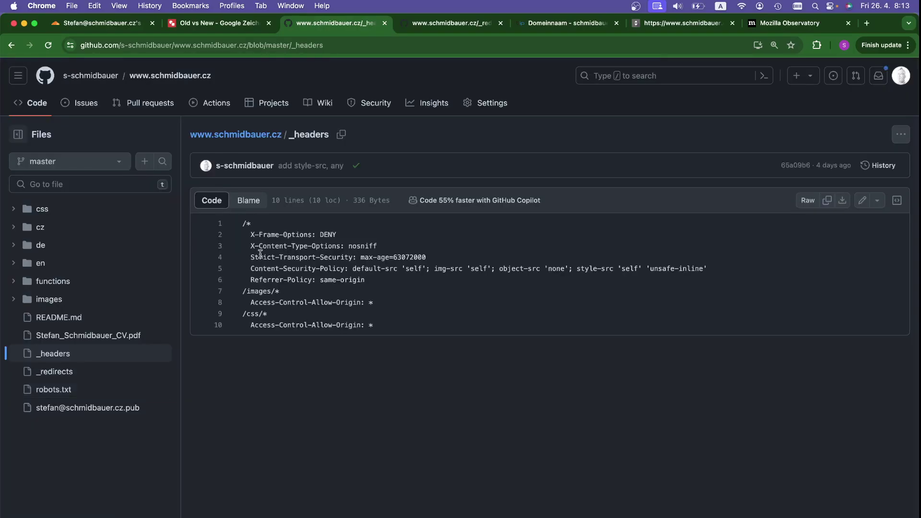
drag(243, 223, 377, 283)
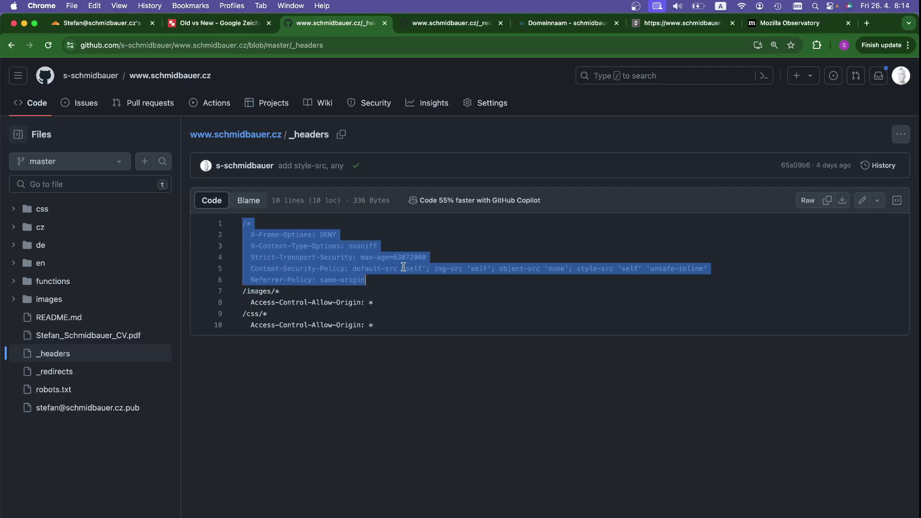
click(416, 294)
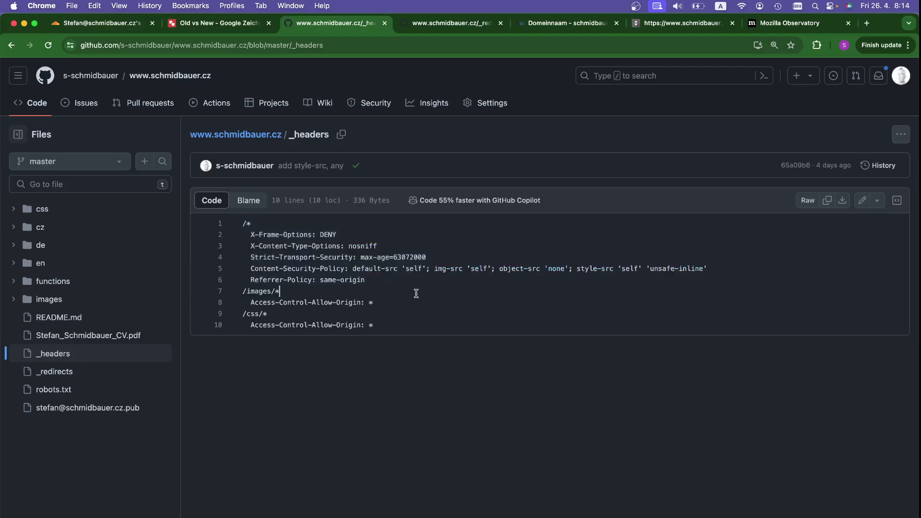
- Return to the repository's root and switch to the Cloudflare dashboard to view the production deployment's details
click(268, 136)
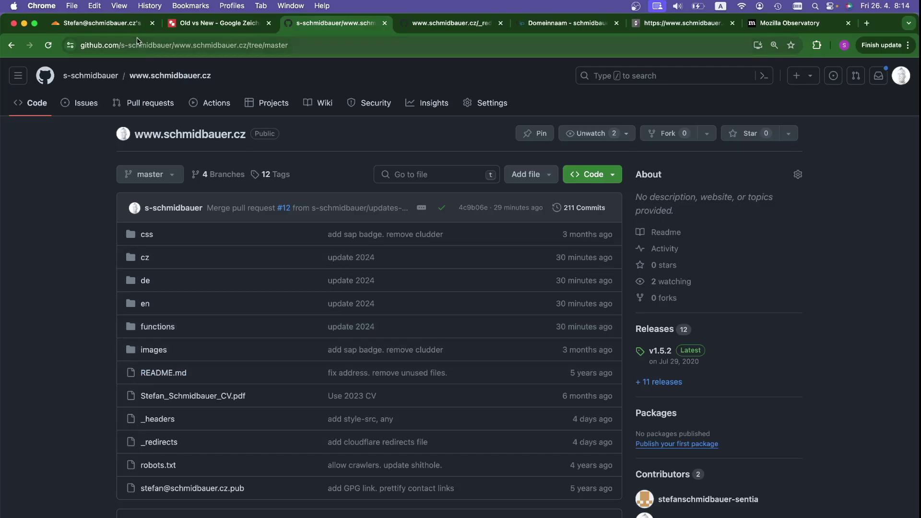
click(114, 28)
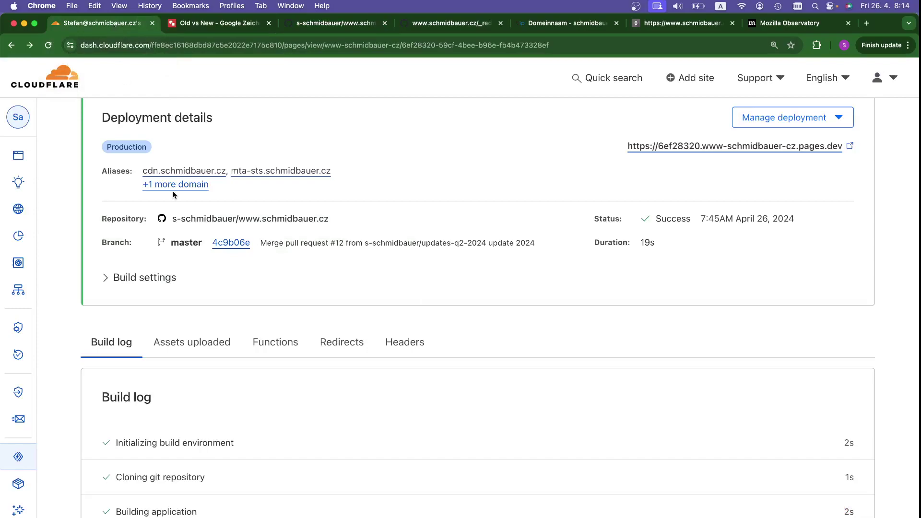
scroll(173, 193, up, 2)
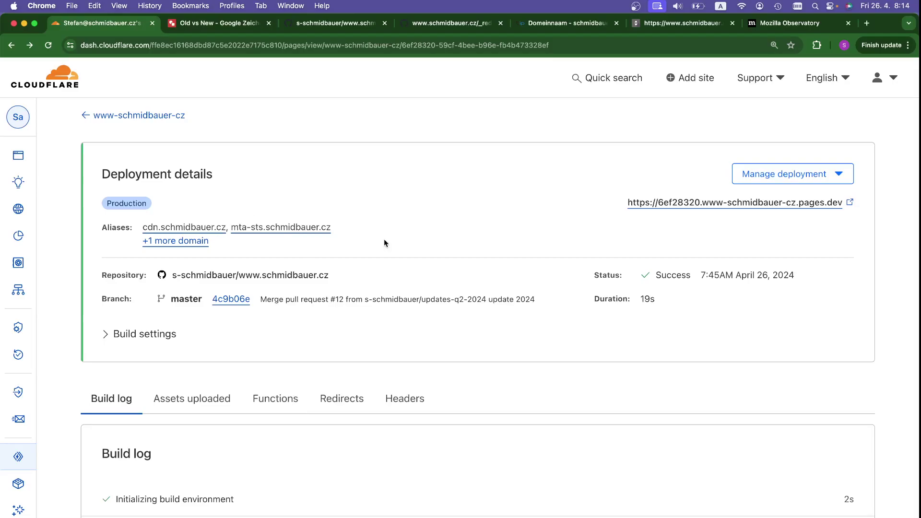
- Switch to Terminal, enlarge the text by three levels and clear the session's old output
mouse_move(918, 298)
click(904, 200)
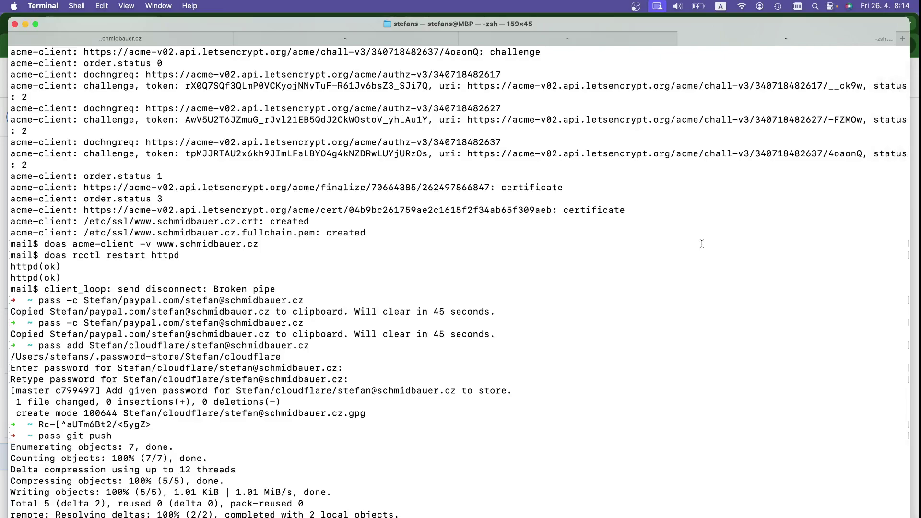
key(super+plus)
key(super+plus)
key(super+plus)
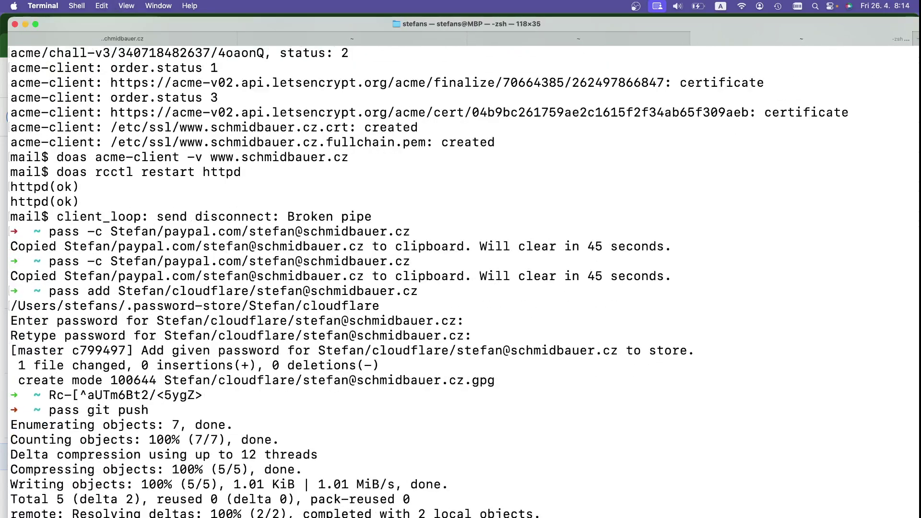
key(super+k)
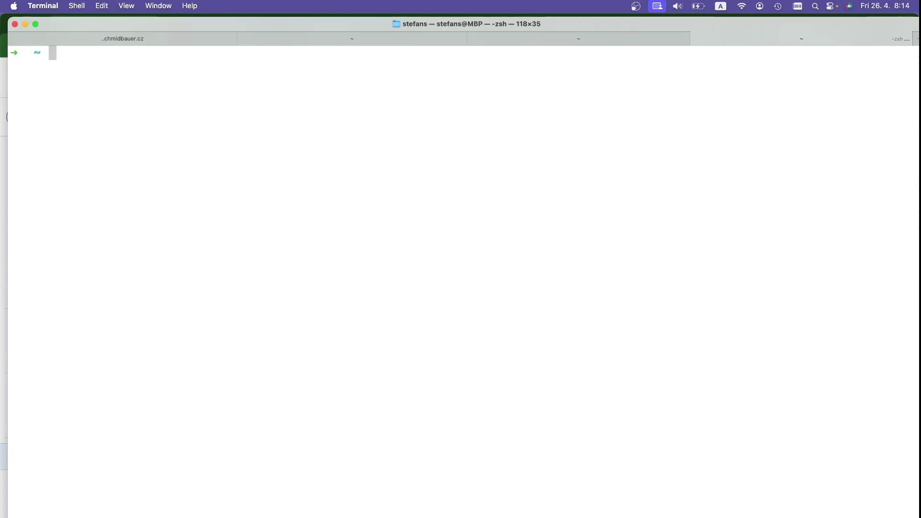
click(164, 35)
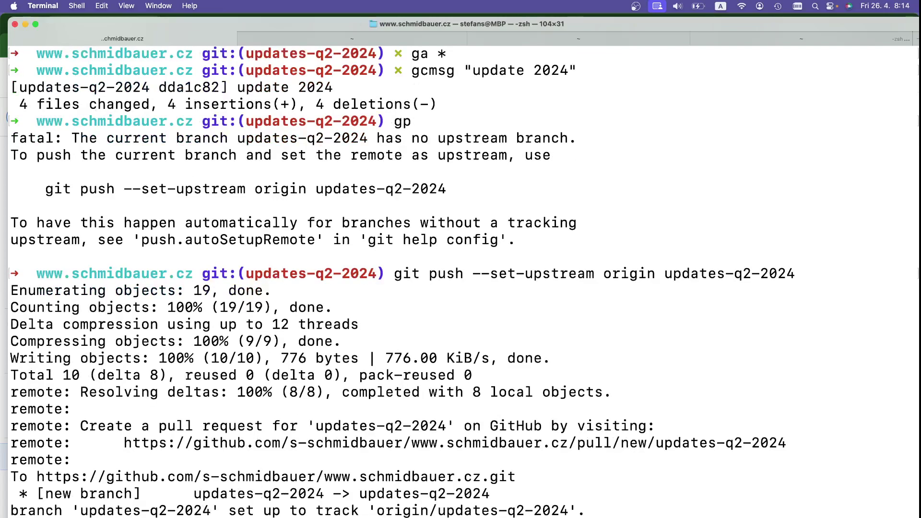
key(Return)
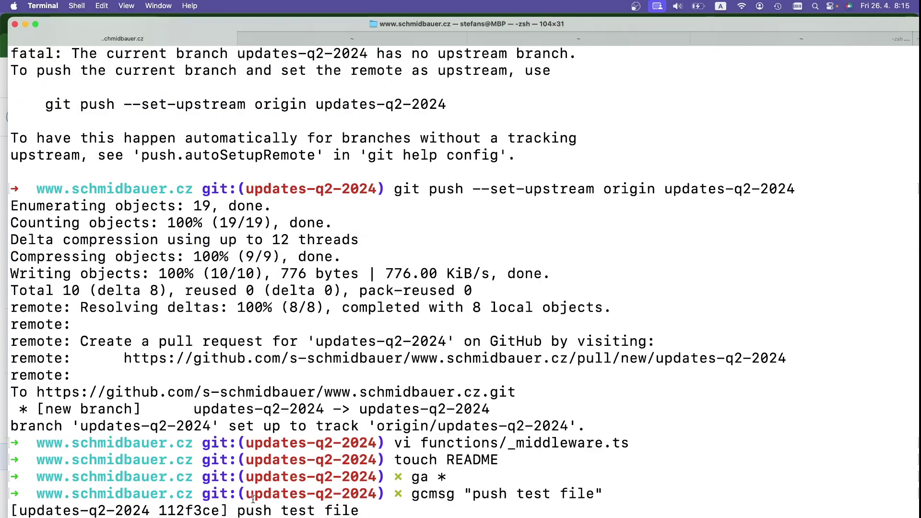
drag(245, 495, 372, 495)
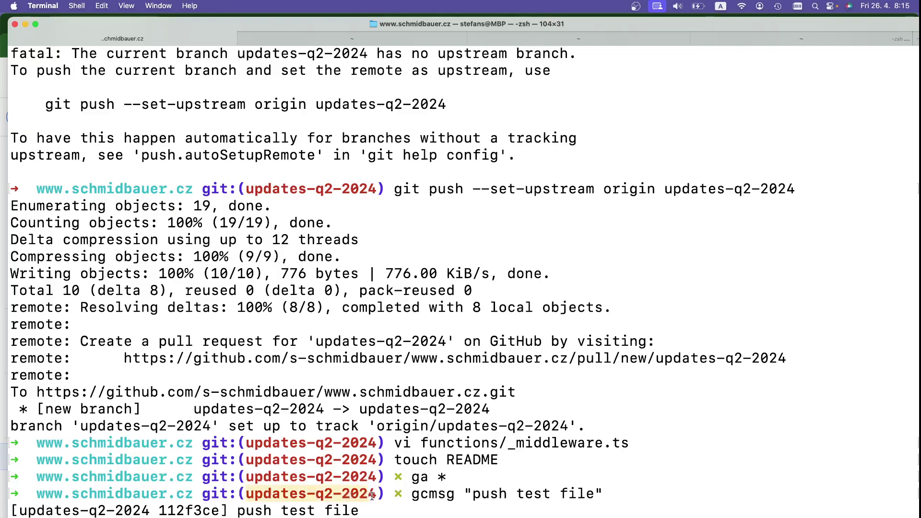
click(372, 495)
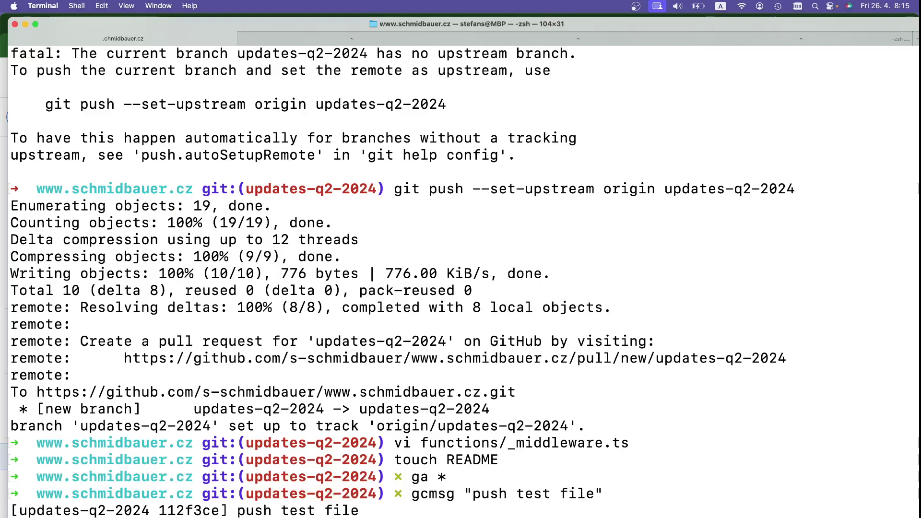
text(gp)
key(Return)
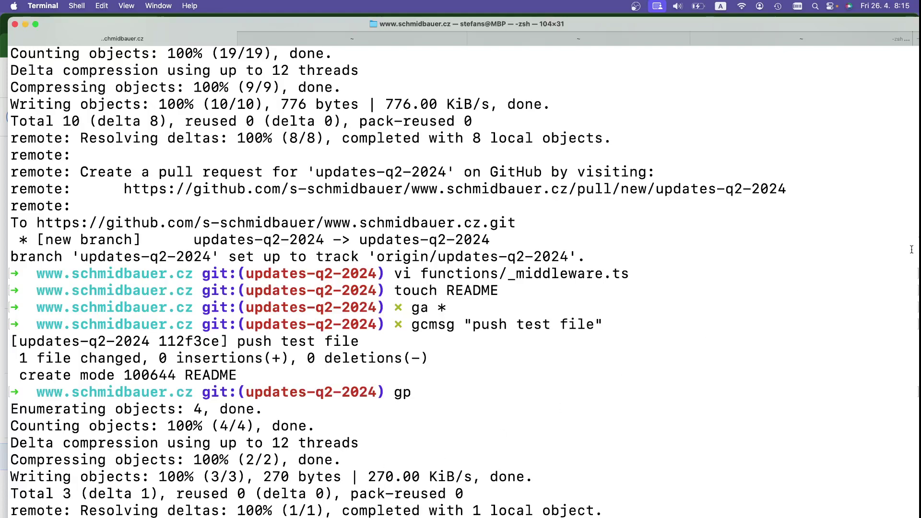
- Switch to the GitHub repository in Chrome, refresh it and display the updates-q2-2024 branch
click(901, 126)
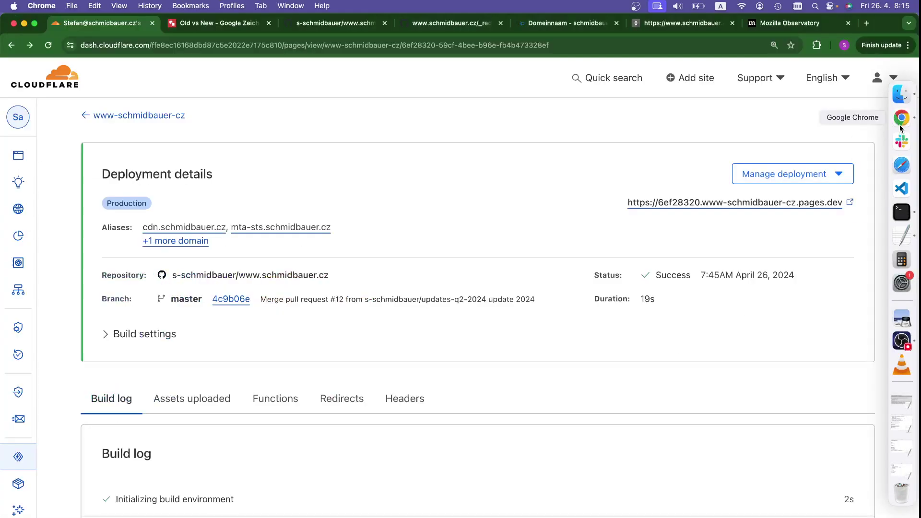
click(336, 23)
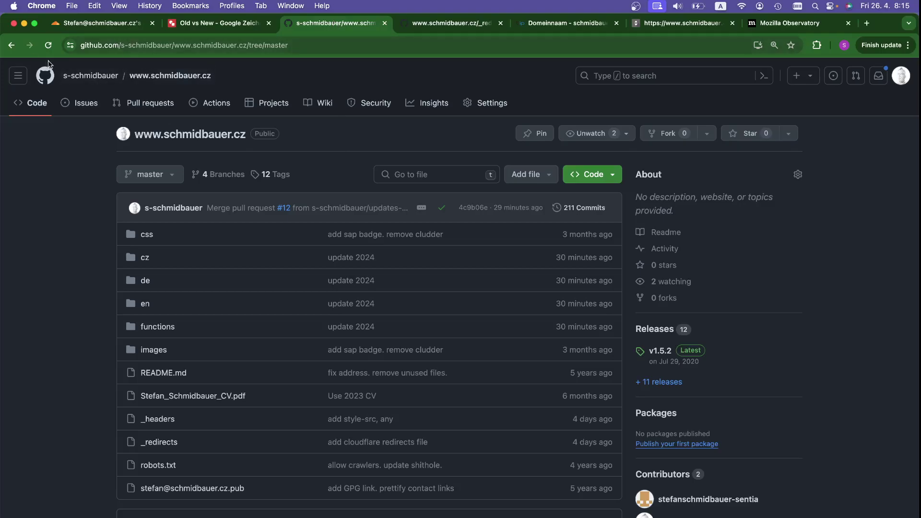
click(48, 45)
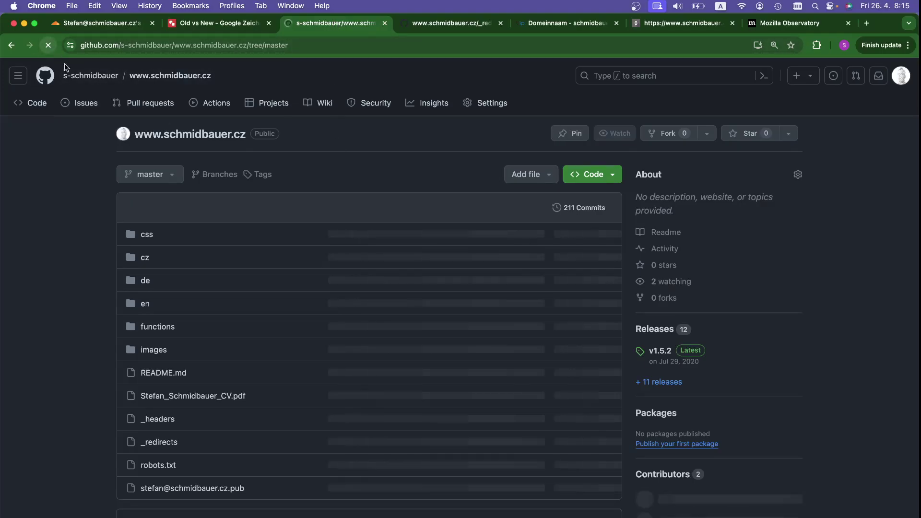
click(173, 176)
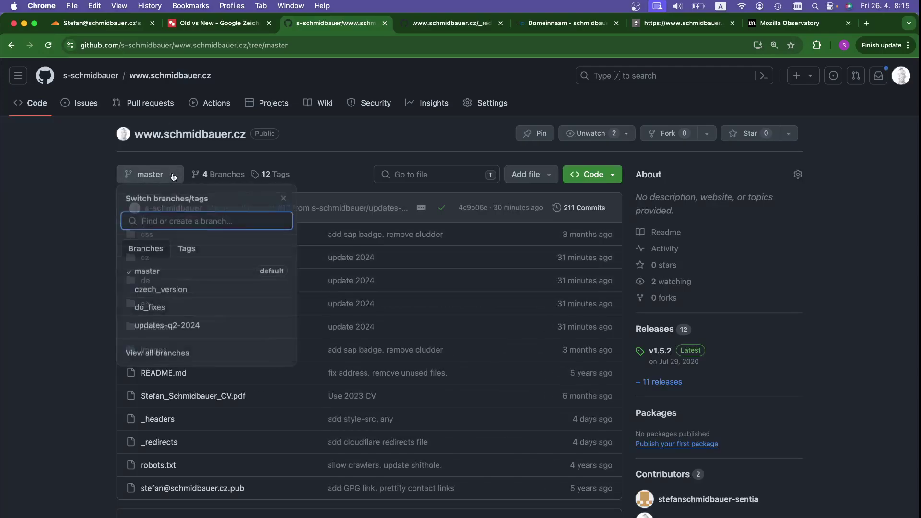
click(191, 325)
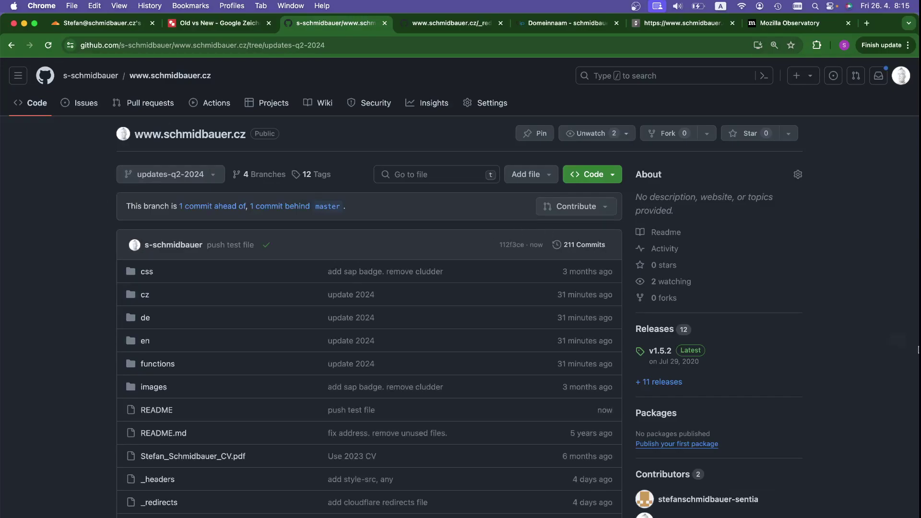
click(901, 212)
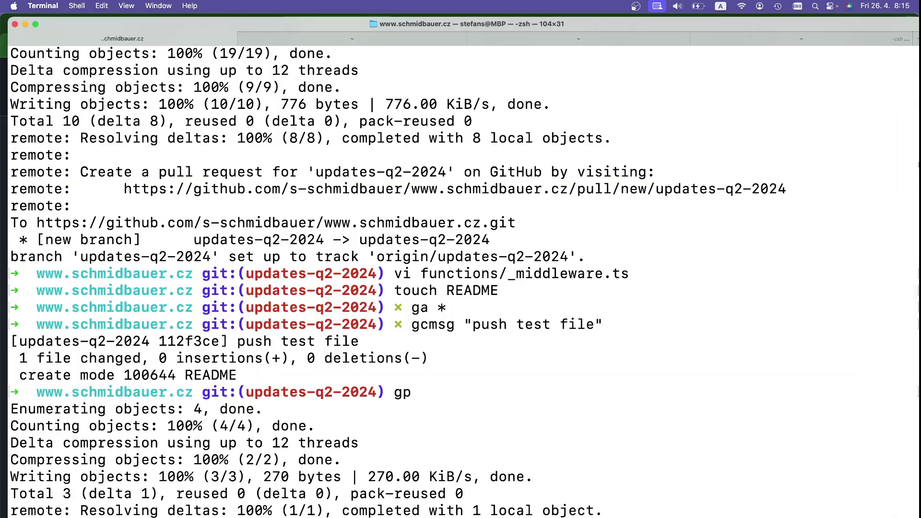
click(900, 117)
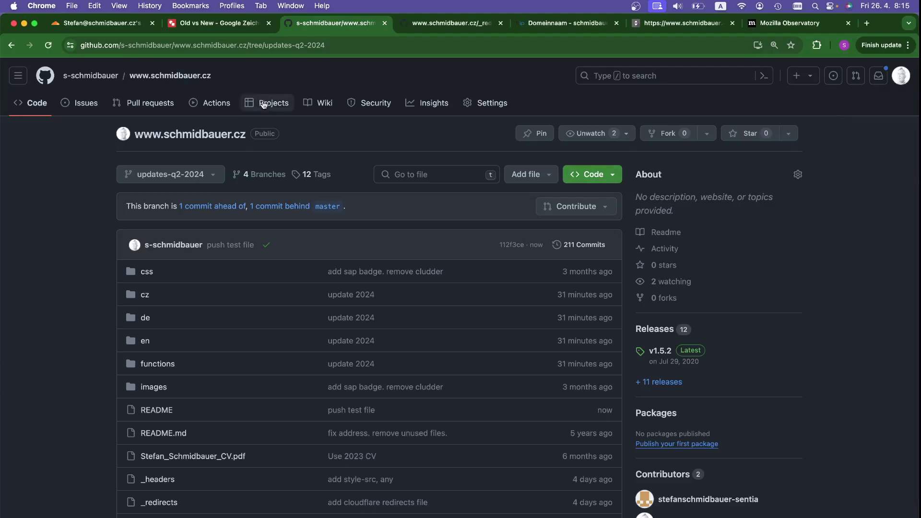
- Create a pull request with master as the base and updates-q2-2024 as the compare branch, titled "push test file"
click(154, 104)
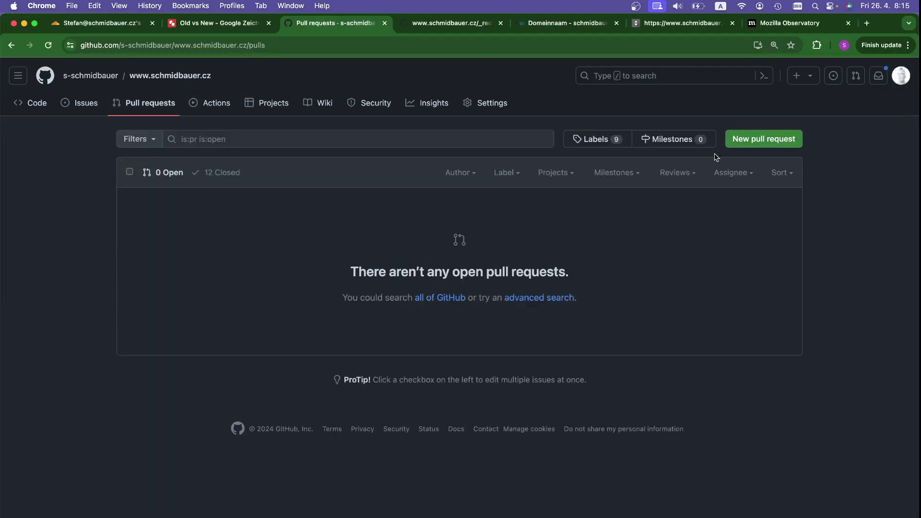
click(763, 139)
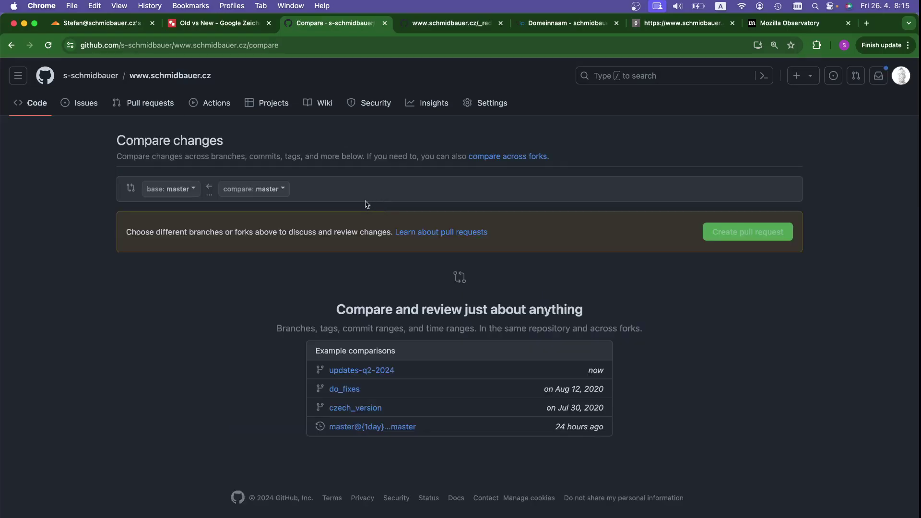
click(277, 189)
click(292, 336)
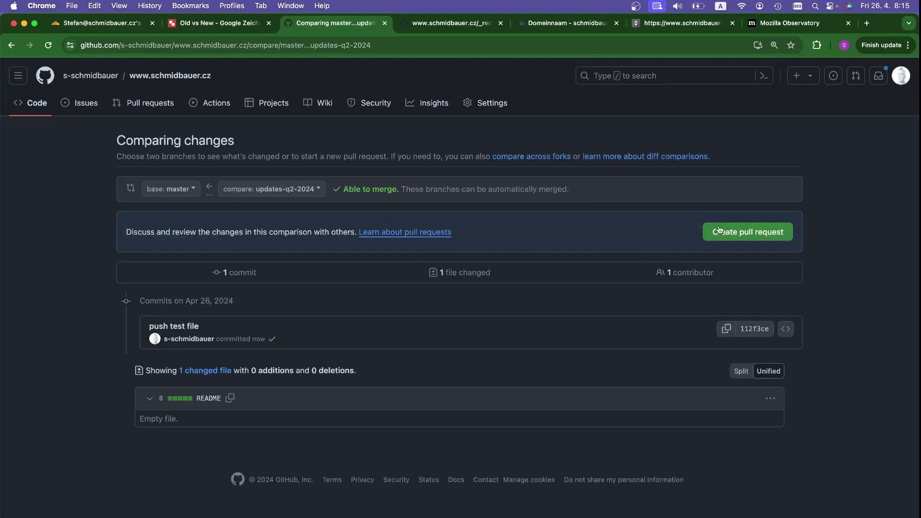
click(718, 228)
click(565, 488)
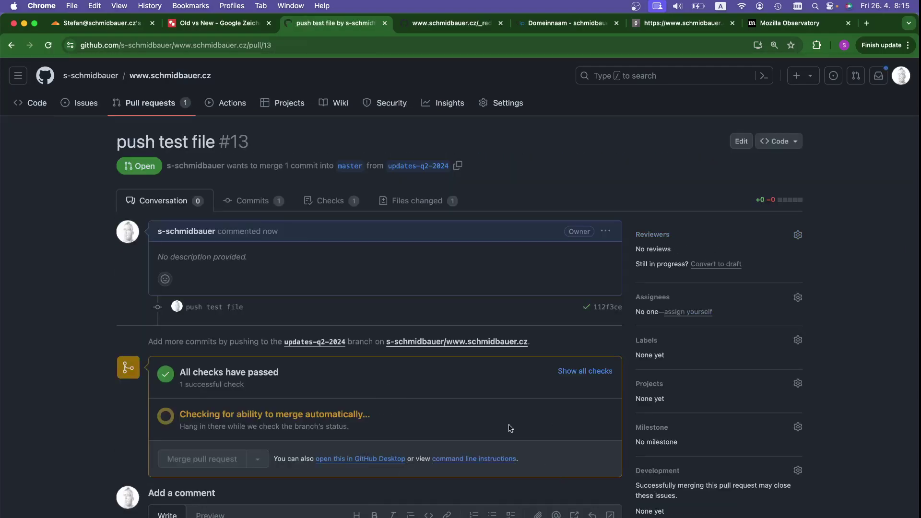
- Merge the "push test file" pull request into master and confirm the merge
scroll(440, 381, down, 5)
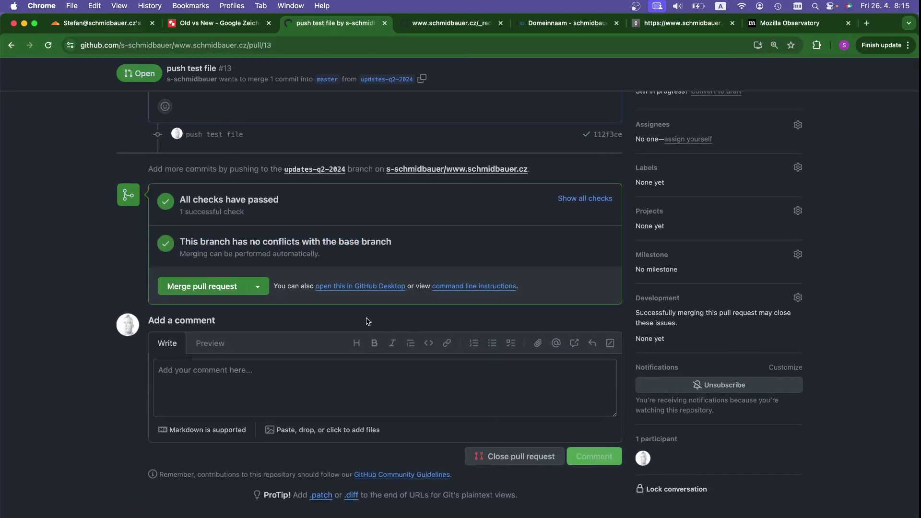
click(220, 290)
click(202, 307)
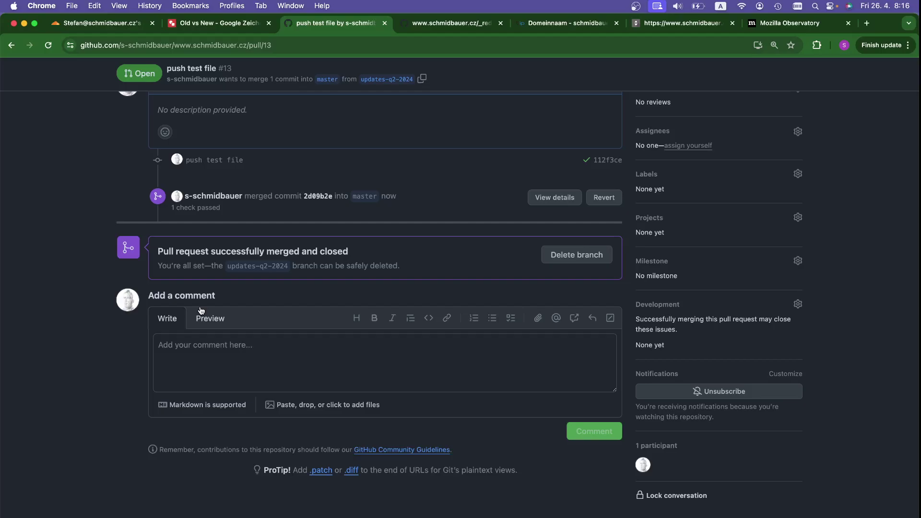
scroll(308, 195, up, 5)
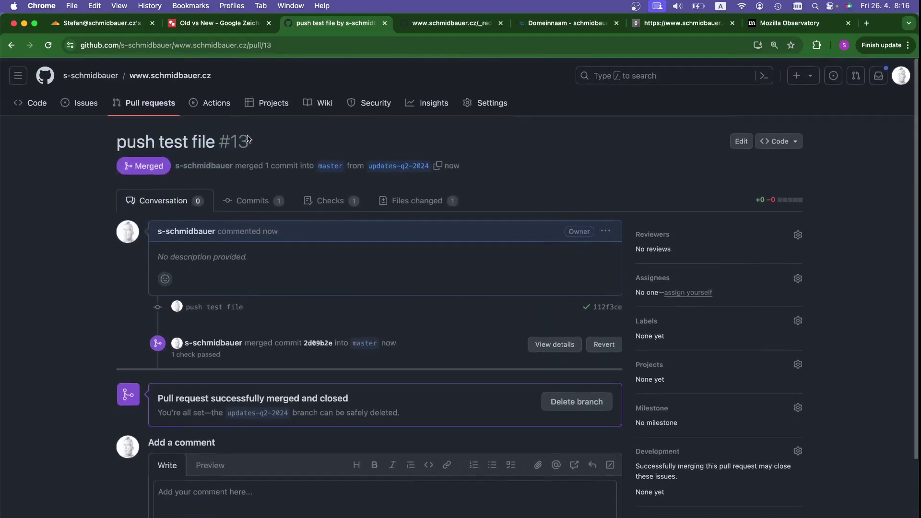
click(171, 77)
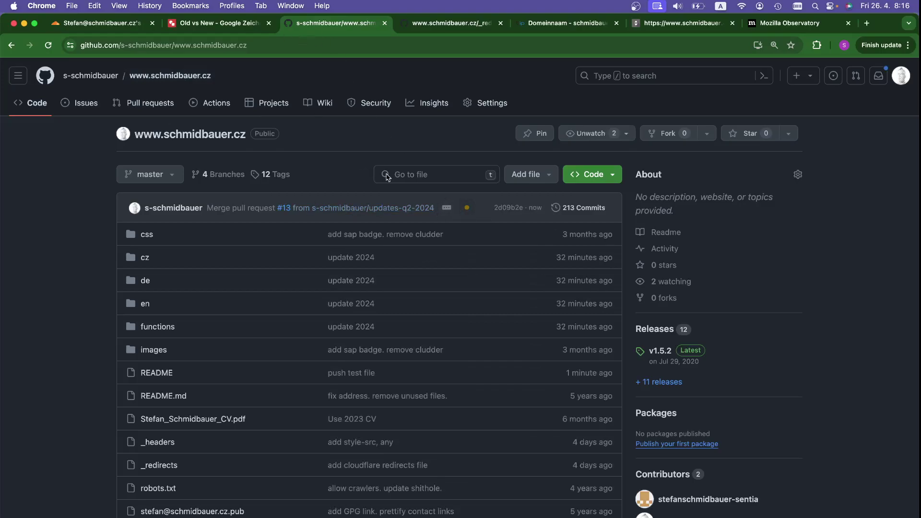
click(466, 211)
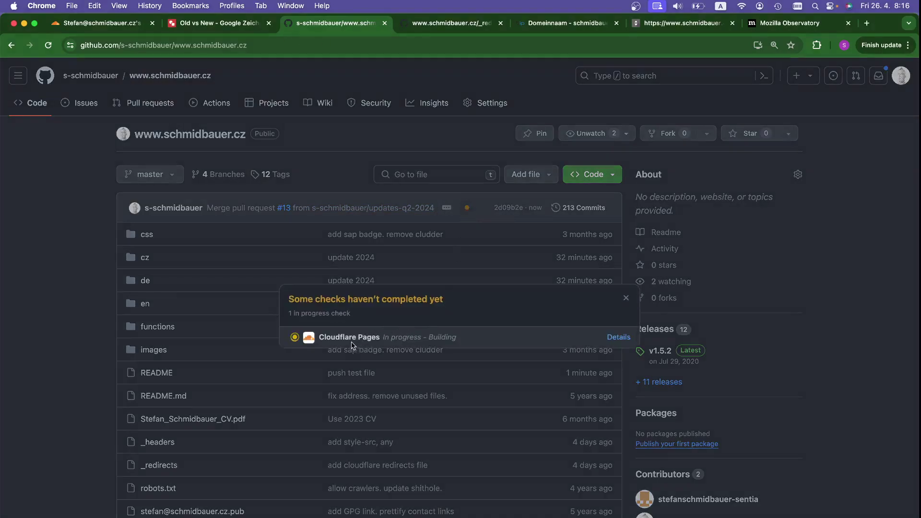
click(626, 298)
- Switch to the Cloudflare dashboard, review the build log of the www-schmidbauer-cz production deployment for commit 2d09b2e, and return to the deployments list
click(129, 26)
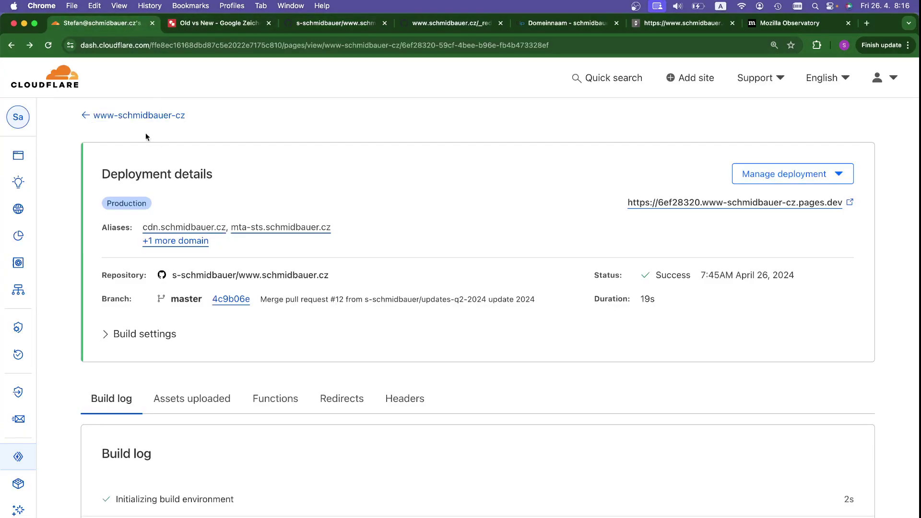
click(137, 120)
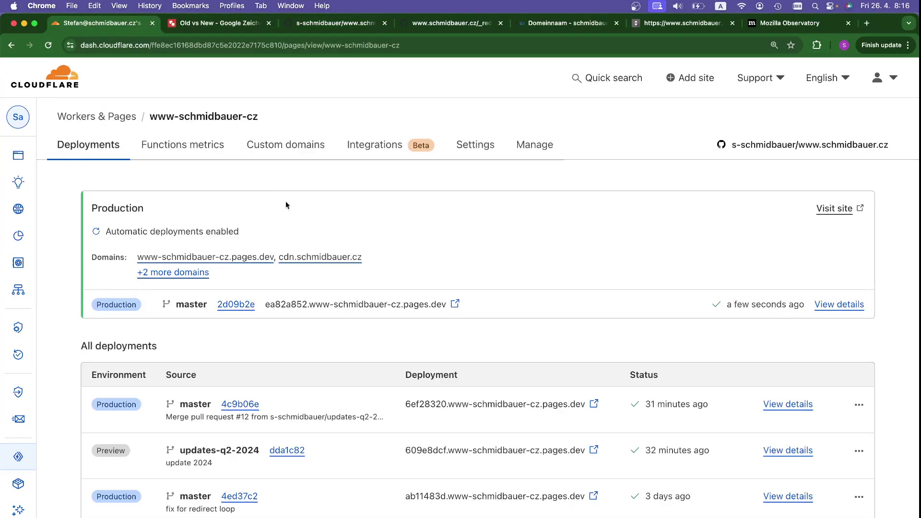
click(836, 307)
scroll(519, 291, down, 2)
scroll(519, 290, down, 10)
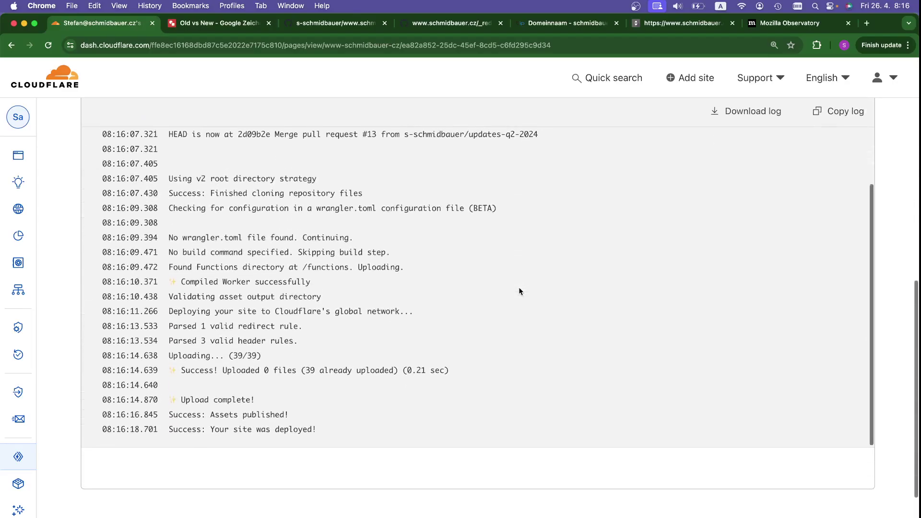
scroll(519, 291, up, 8)
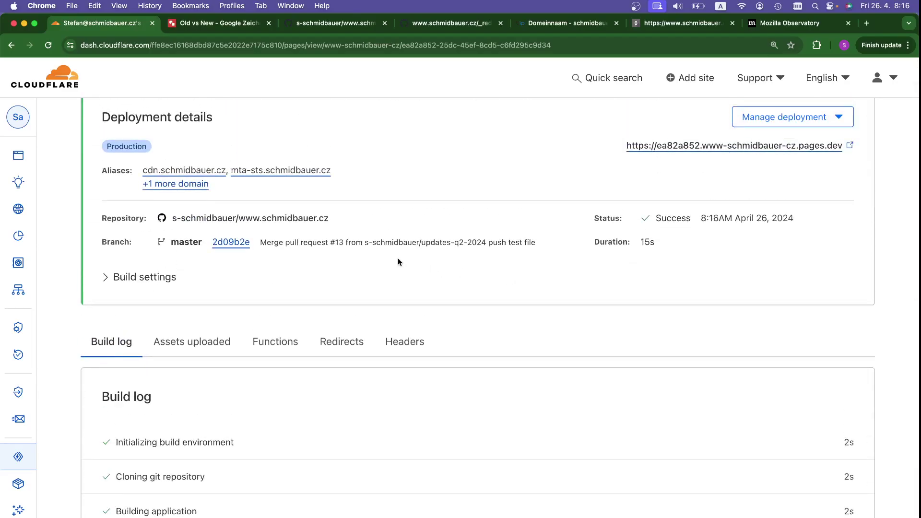
scroll(399, 258, up, 2)
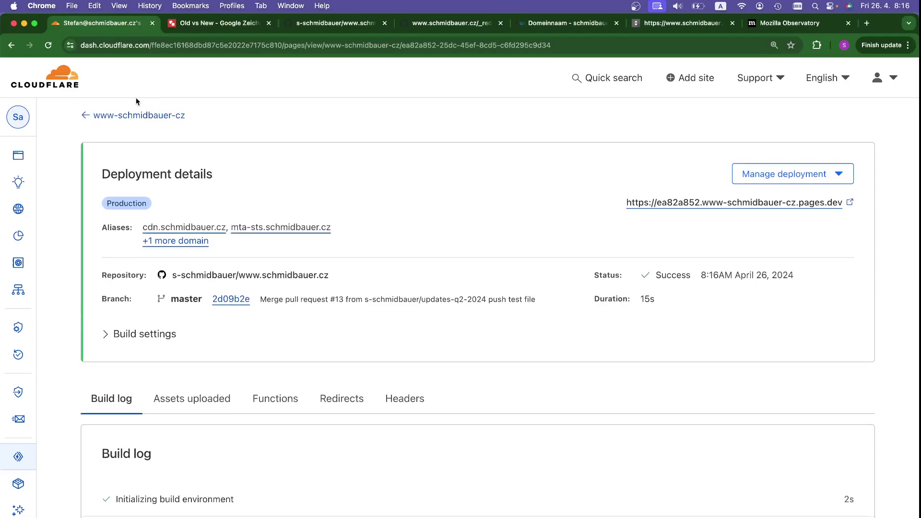
click(148, 118)
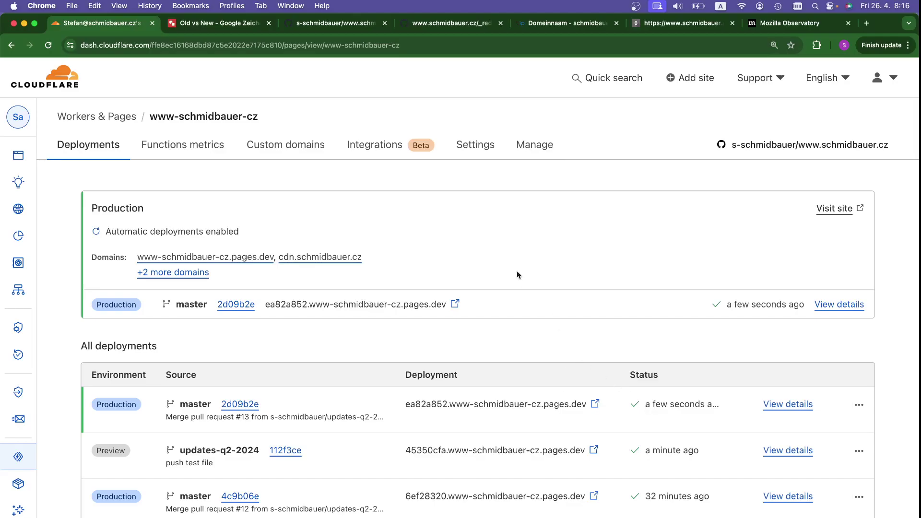
click(367, 24)
click(287, 45)
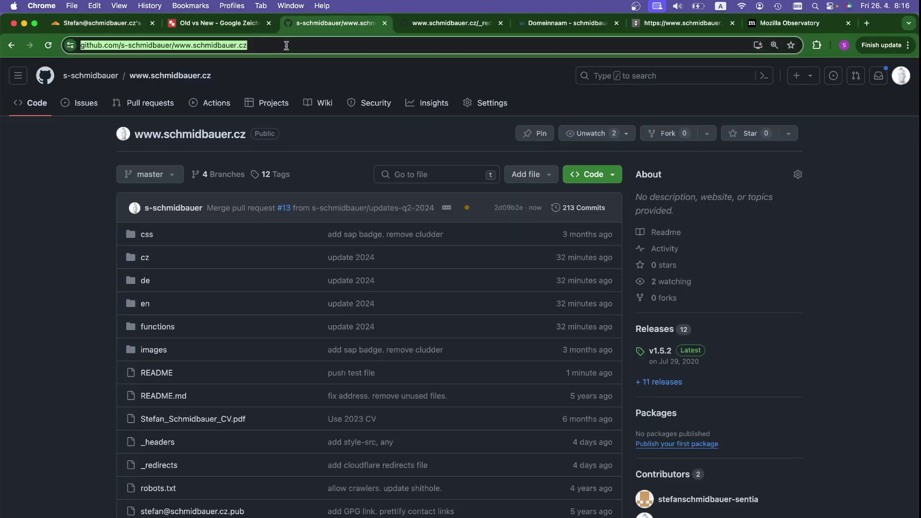
text(www.sch)
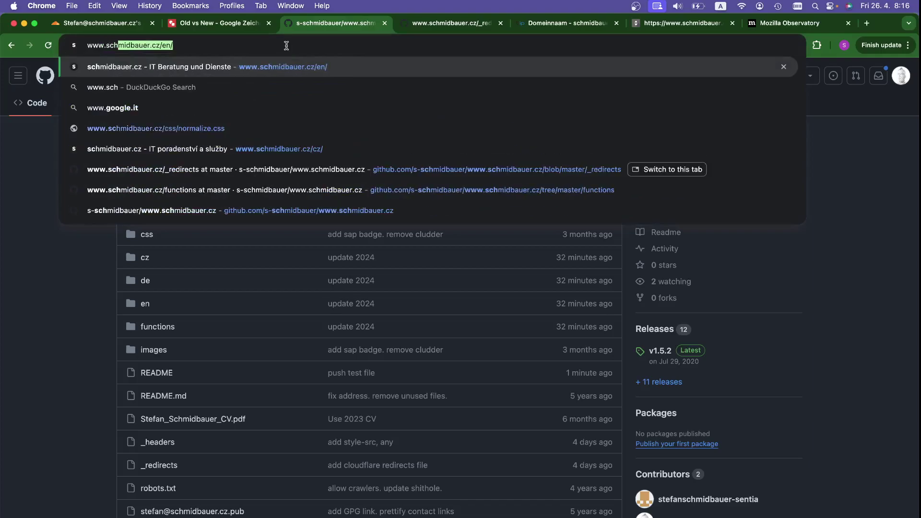
key(Return)
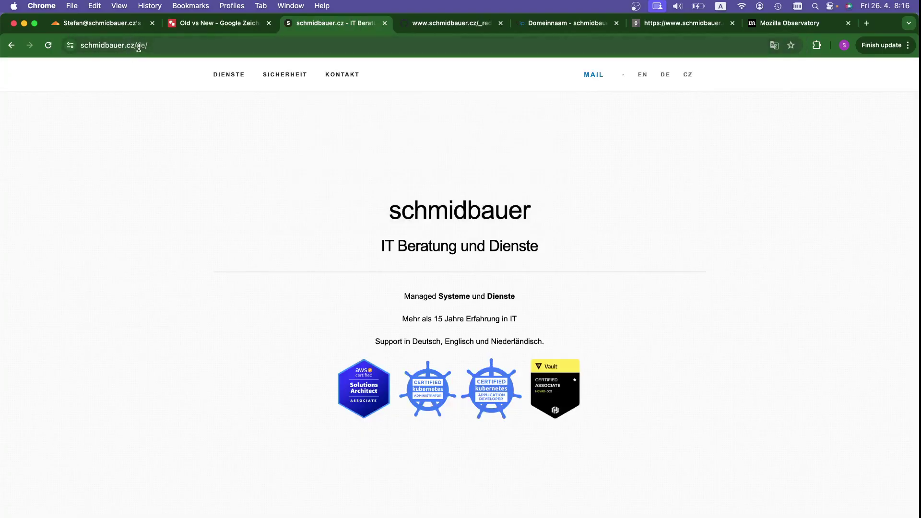
drag(136, 47, 150, 48)
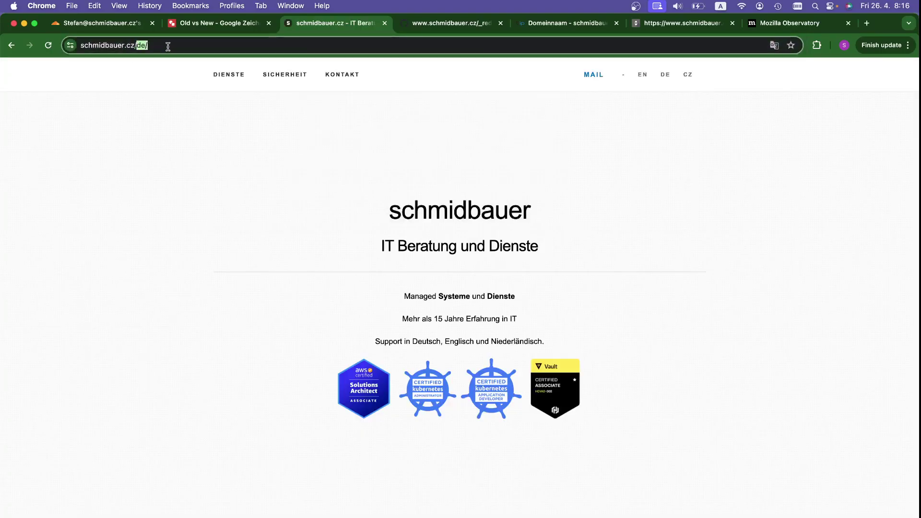
click(185, 74)
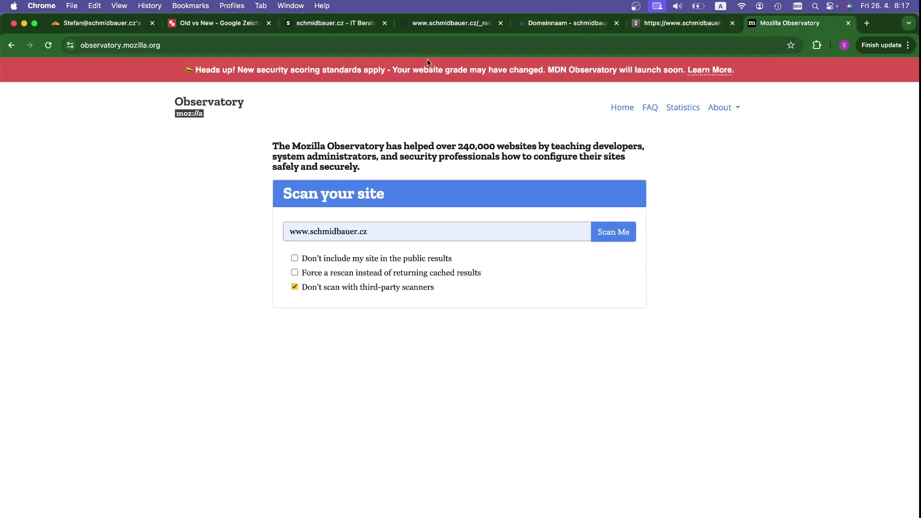
click(615, 234)
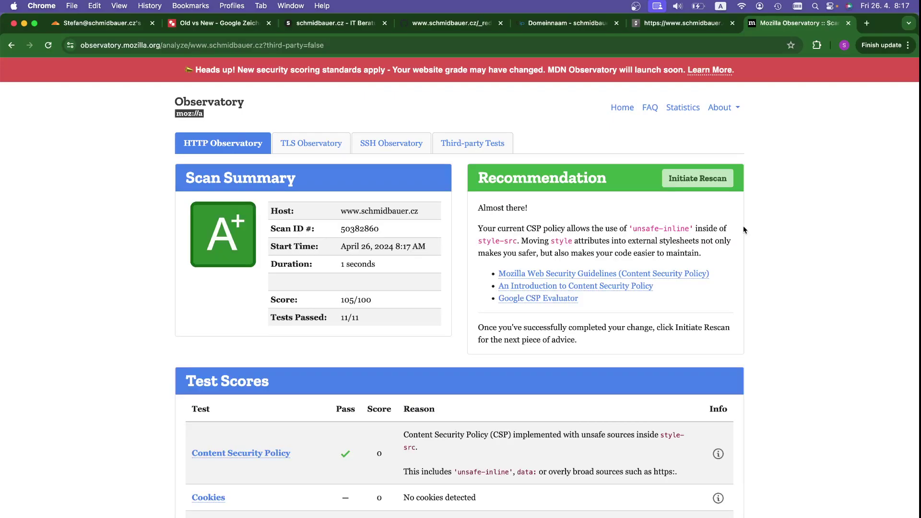
scroll(323, 309, down, 1)
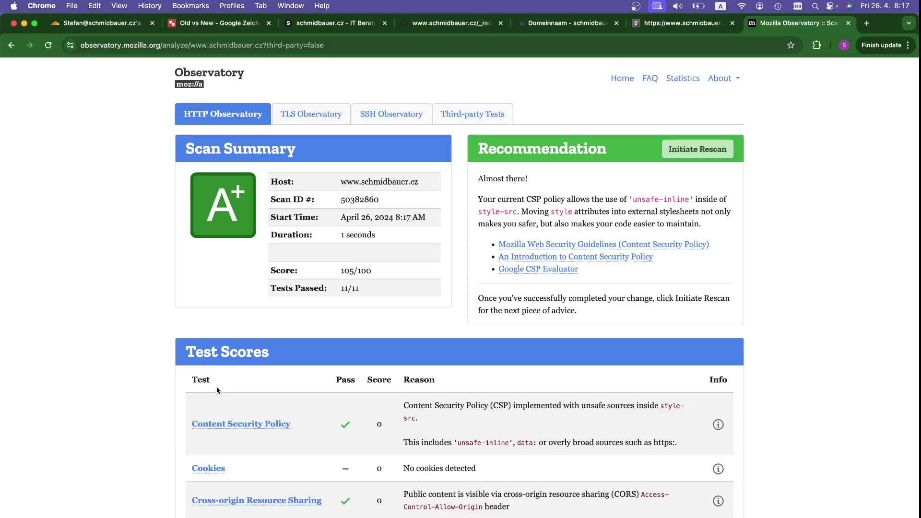
scroll(223, 422, down, 2)
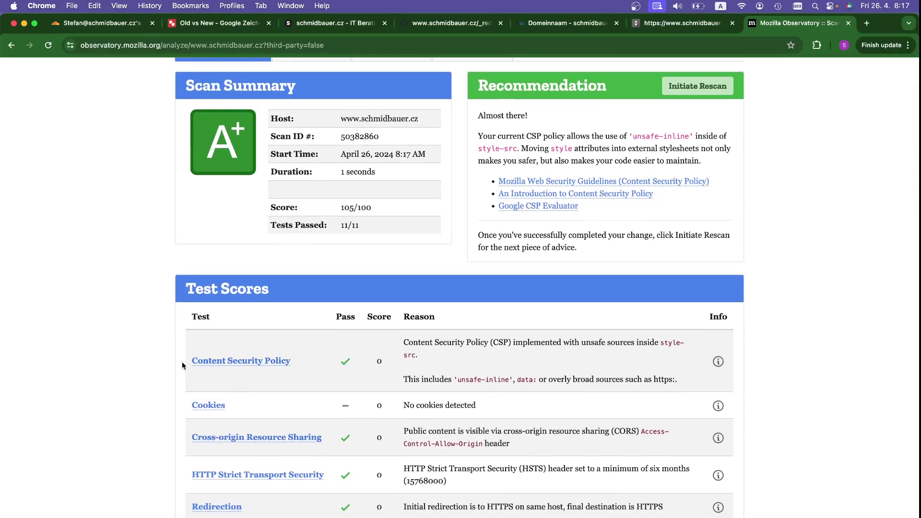
scroll(329, 366, down, 1)
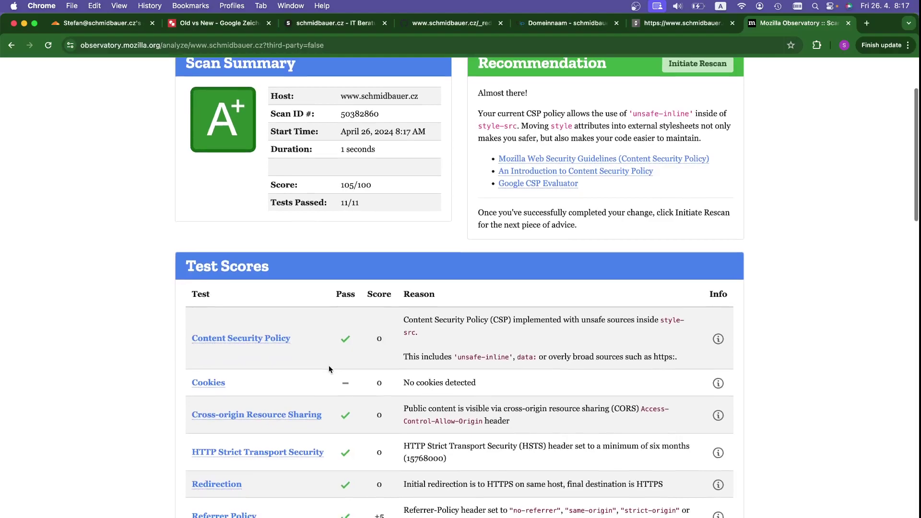
scroll(329, 364, down, 3)
scroll(329, 364, up, 6)
scroll(329, 368, up, 1)
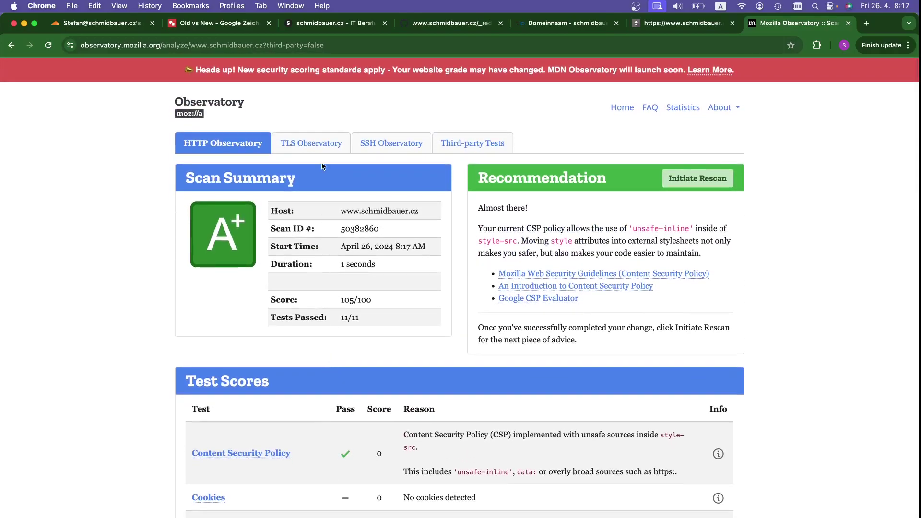
click(107, 28)
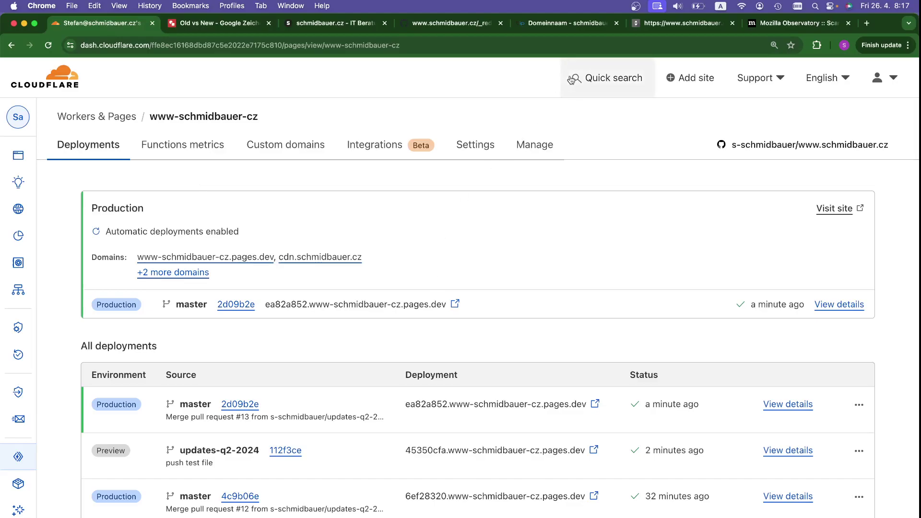
click(705, 23)
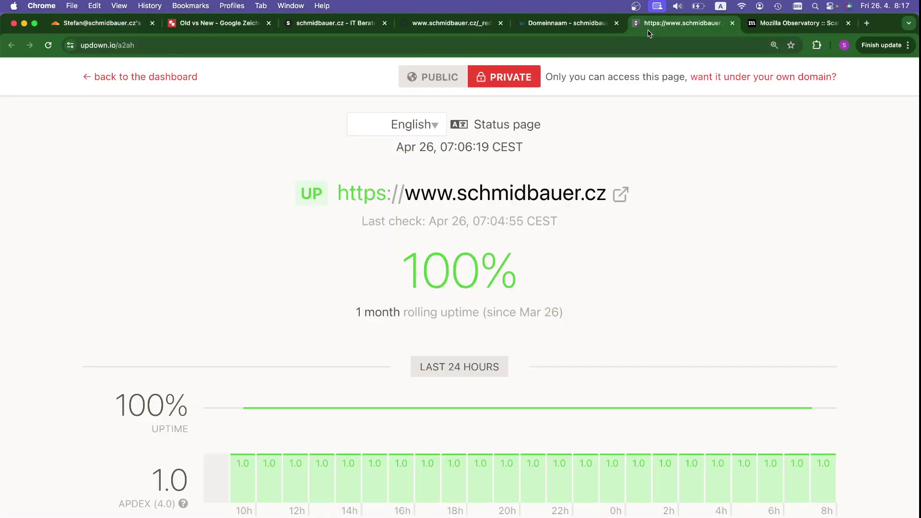
drag(606, 195, 411, 186)
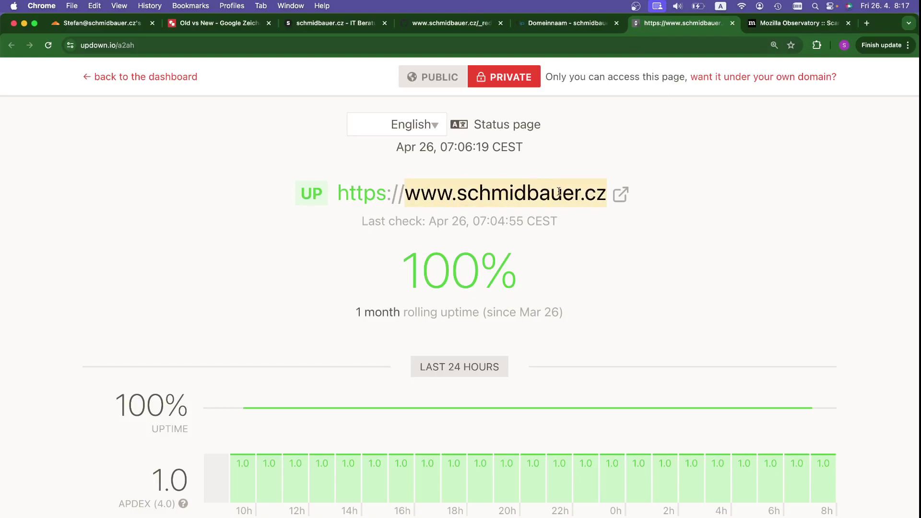
click(655, 248)
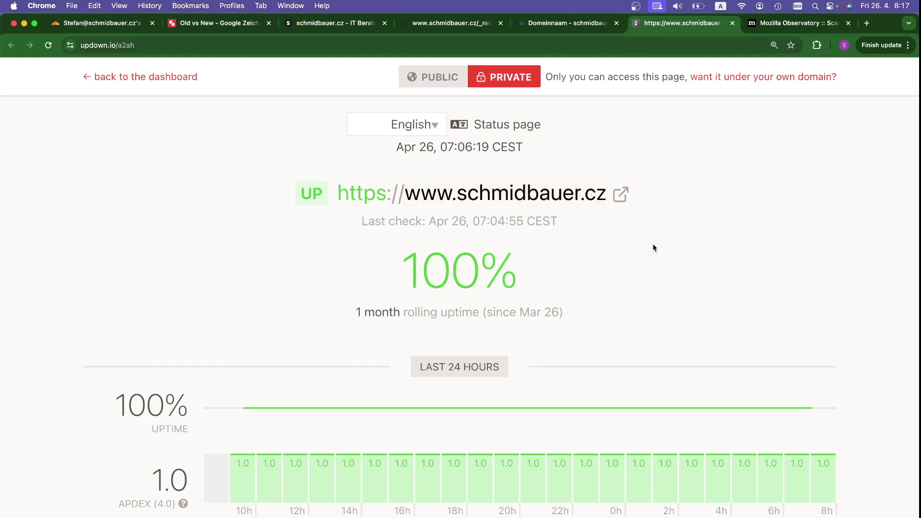
scroll(655, 248, down, 2)
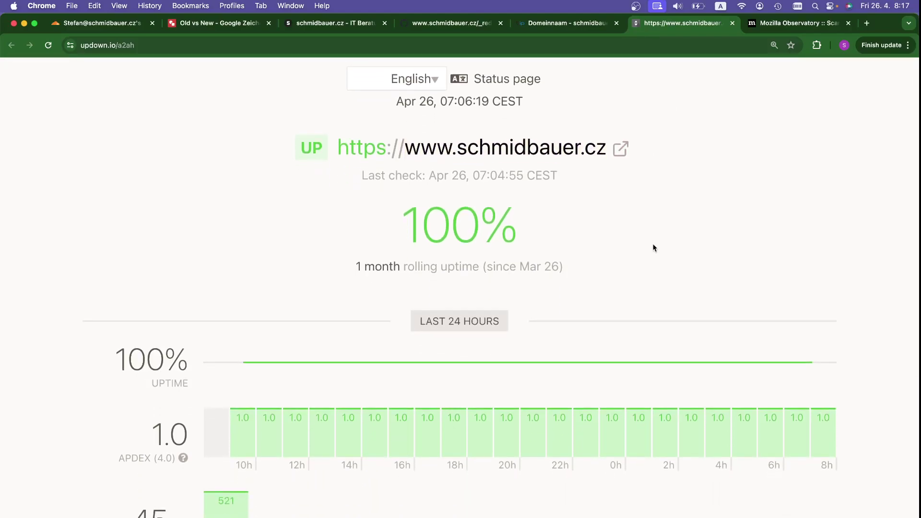
scroll(655, 248, down, 3)
scroll(574, 298, down, 3)
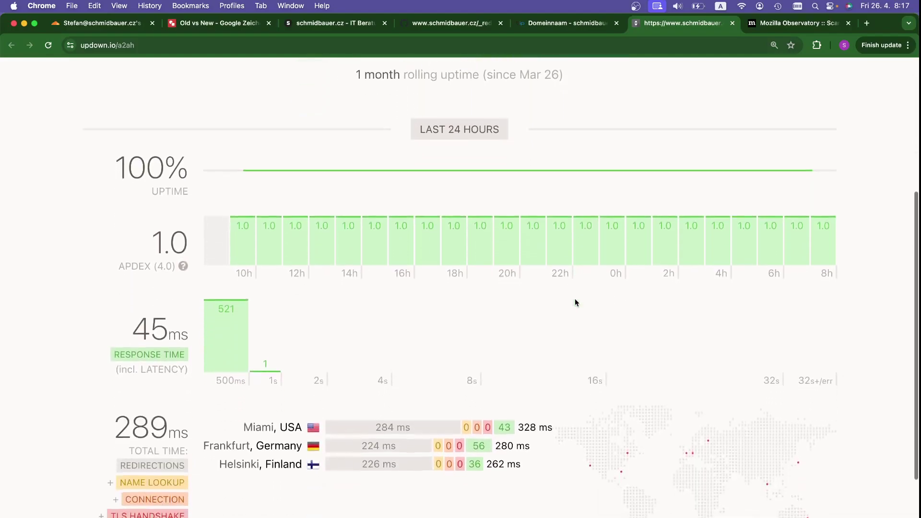
scroll(575, 298, up, 4)
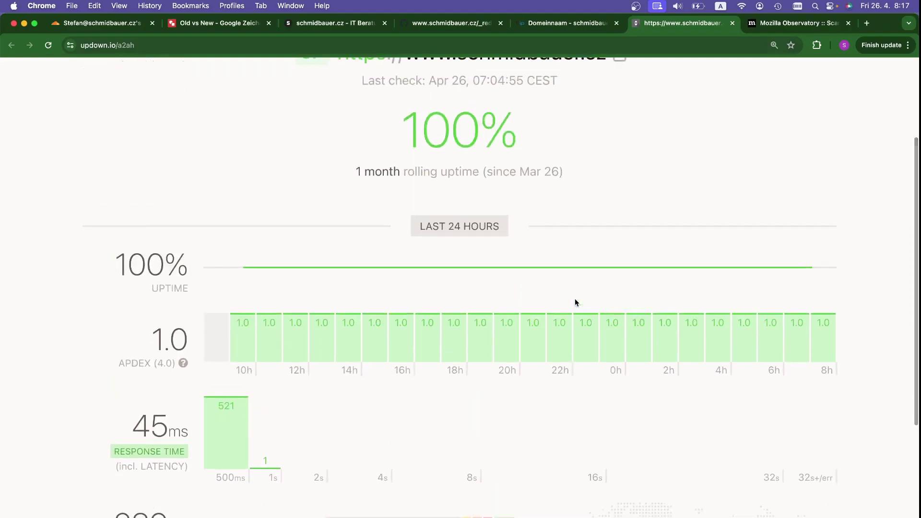
scroll(575, 298, up, 1)
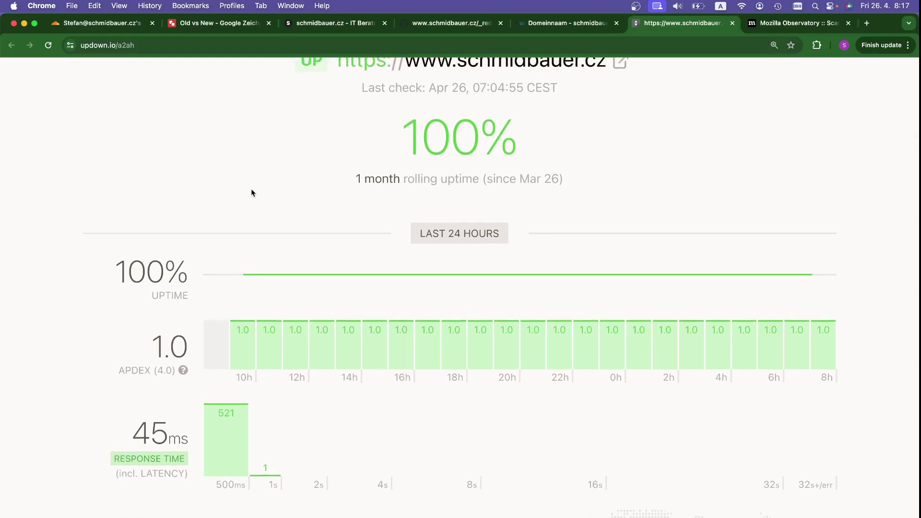
- Examine the site's response time distribution and the total times measured from Miami, Frankfurt and Helsinki
scroll(252, 193, down, 1)
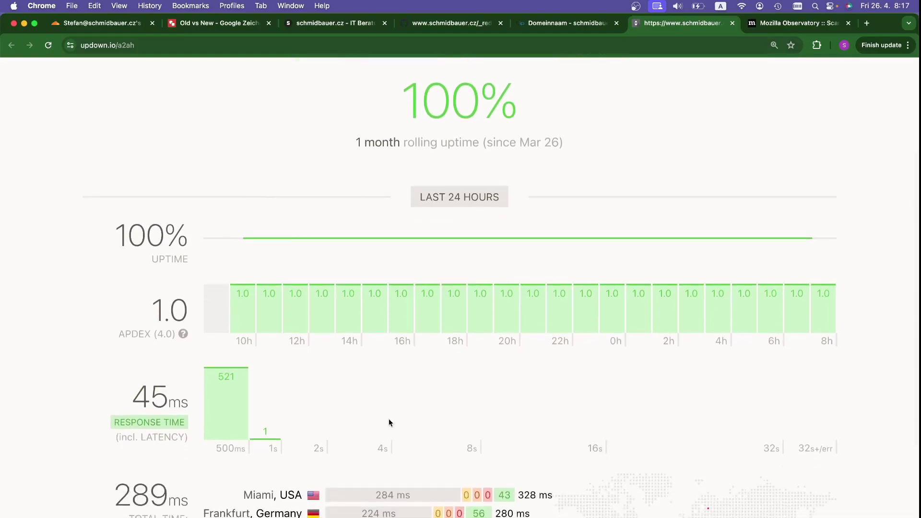
scroll(389, 421, down, 2)
drag(243, 431, 291, 489)
click(292, 488)
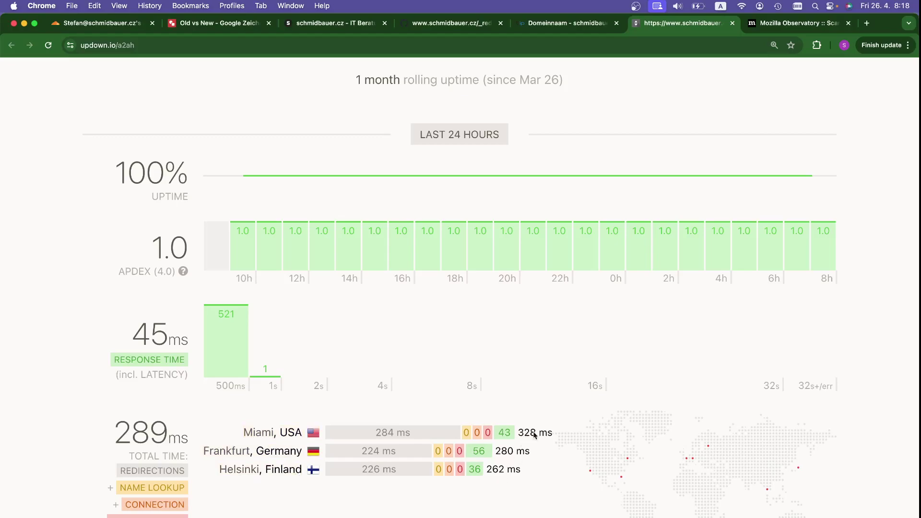
scroll(494, 465, down, 1)
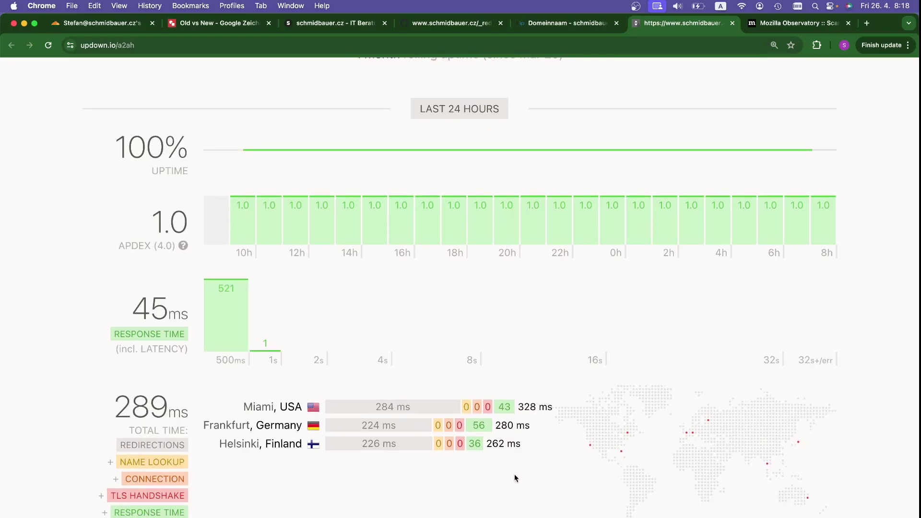
scroll(551, 492, up, 10)
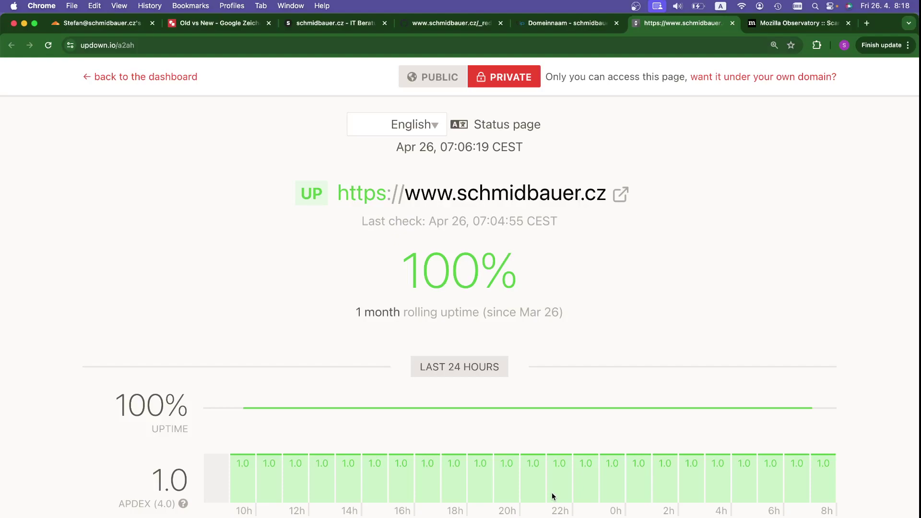
click(635, 6)
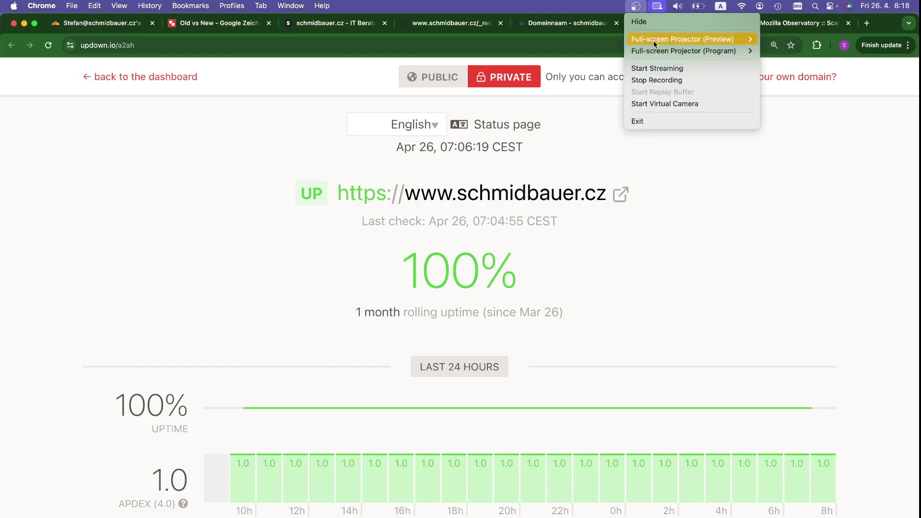